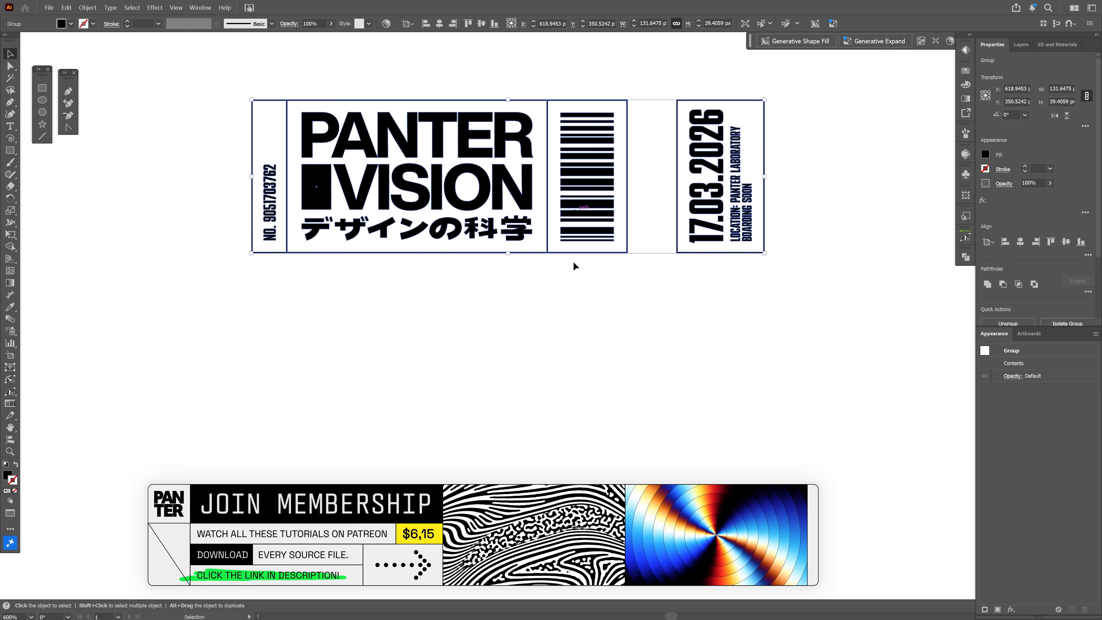
Draw an orange rectangle without stroke, about 142 by 43.5 px, below the ticket artwork
click(574, 264)
click(44, 91)
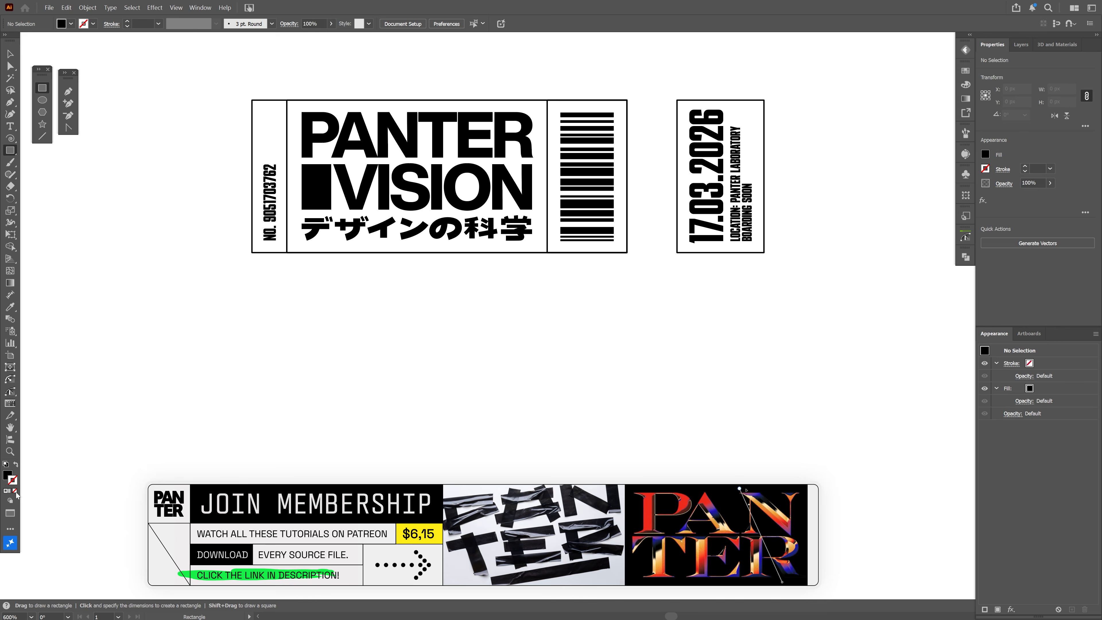
click(10, 476)
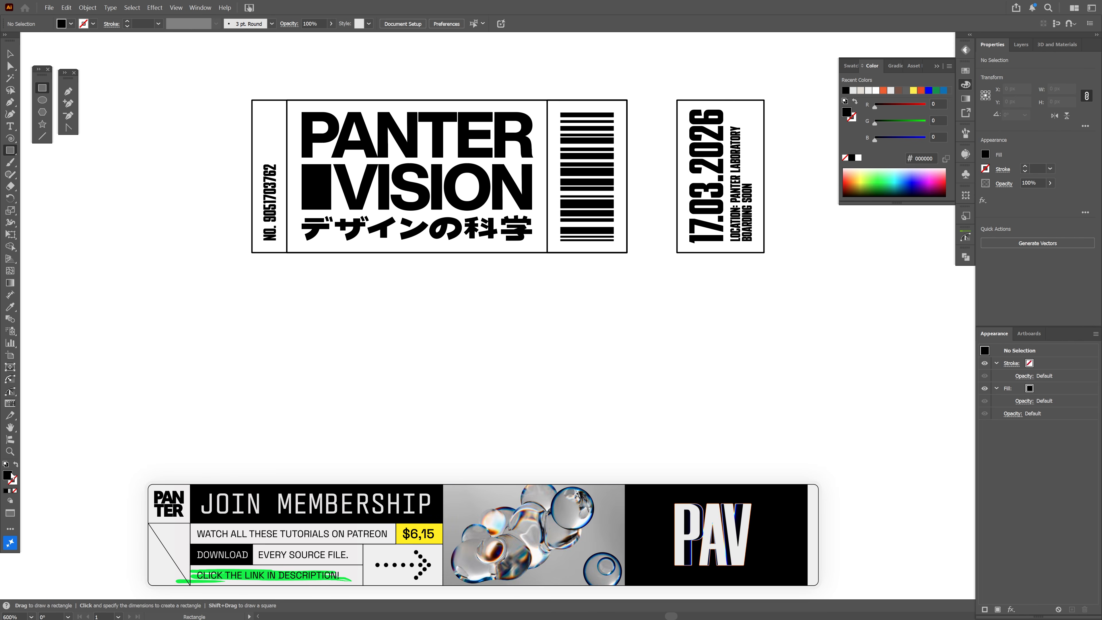
click(883, 91)
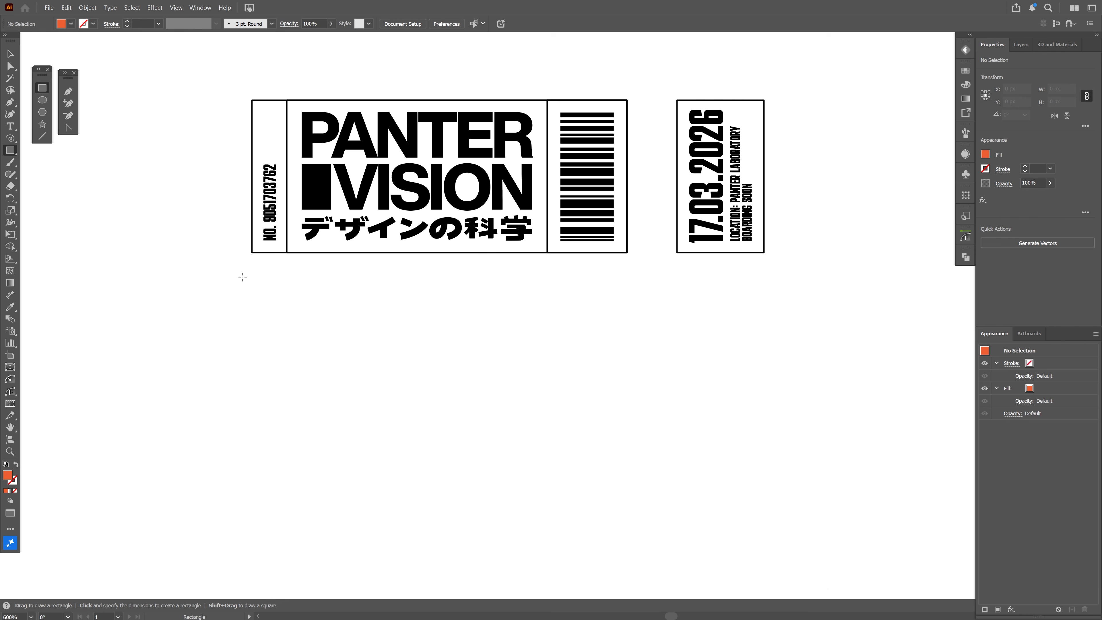
drag(237, 277, 793, 447)
key(v)
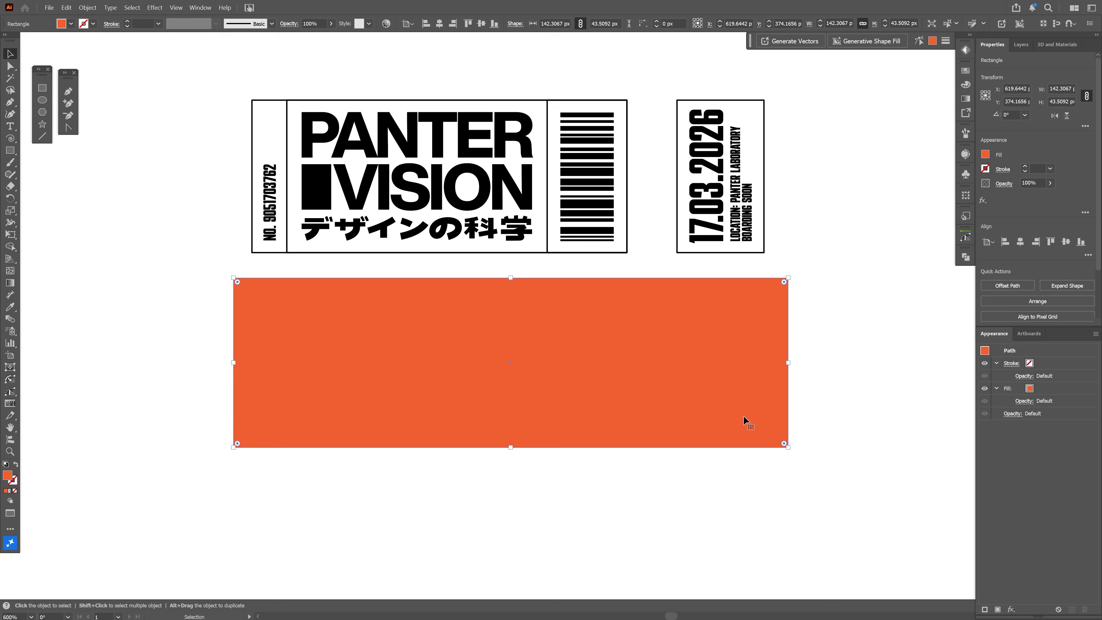
click(106, 216)
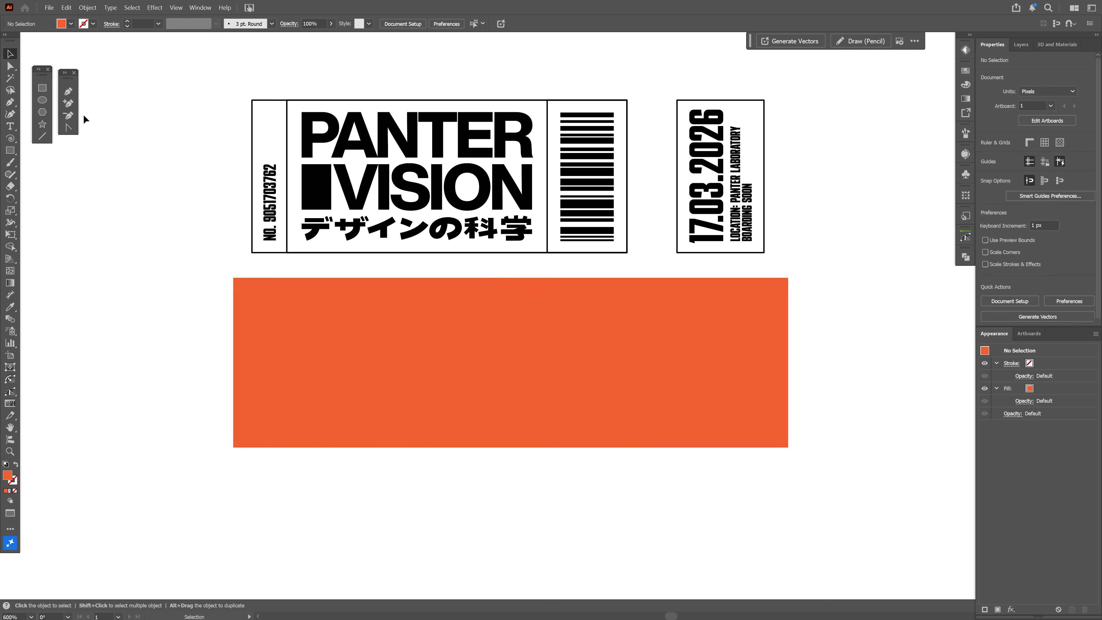
Draw a black circle about 4.2 px wide on the orange rectangle's upper edge and copy it straight down to the lower edge
click(43, 100)
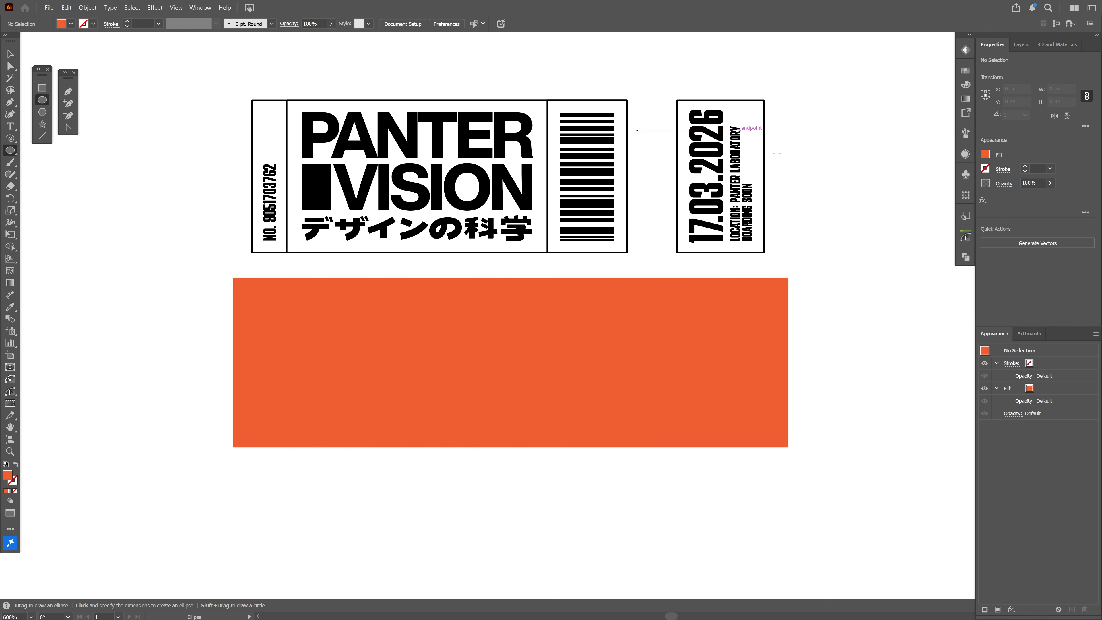
click(986, 155)
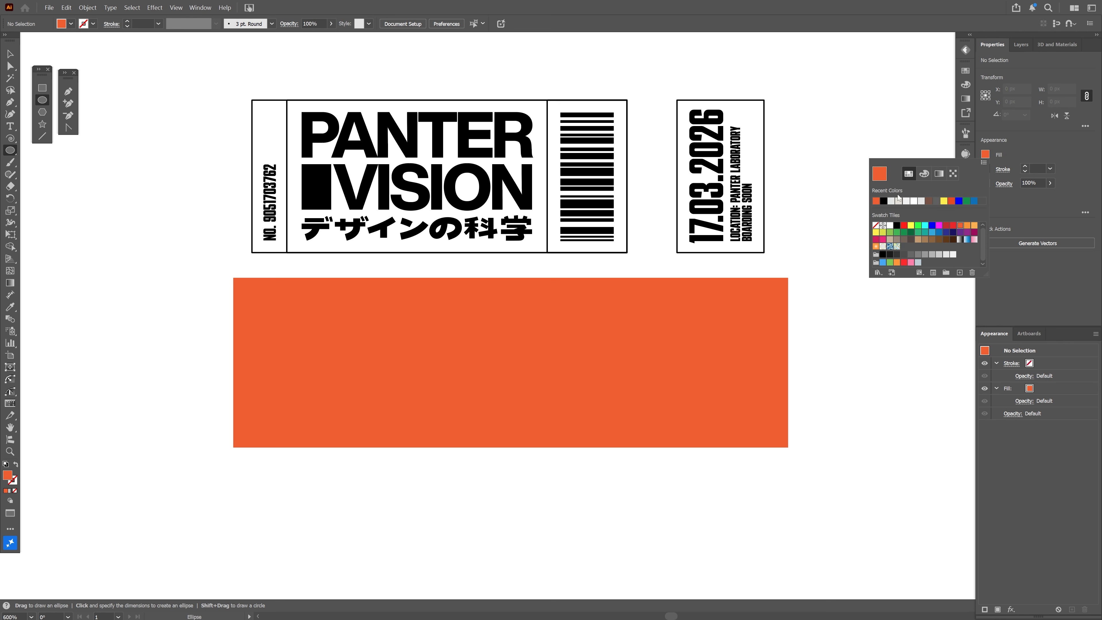
click(884, 201)
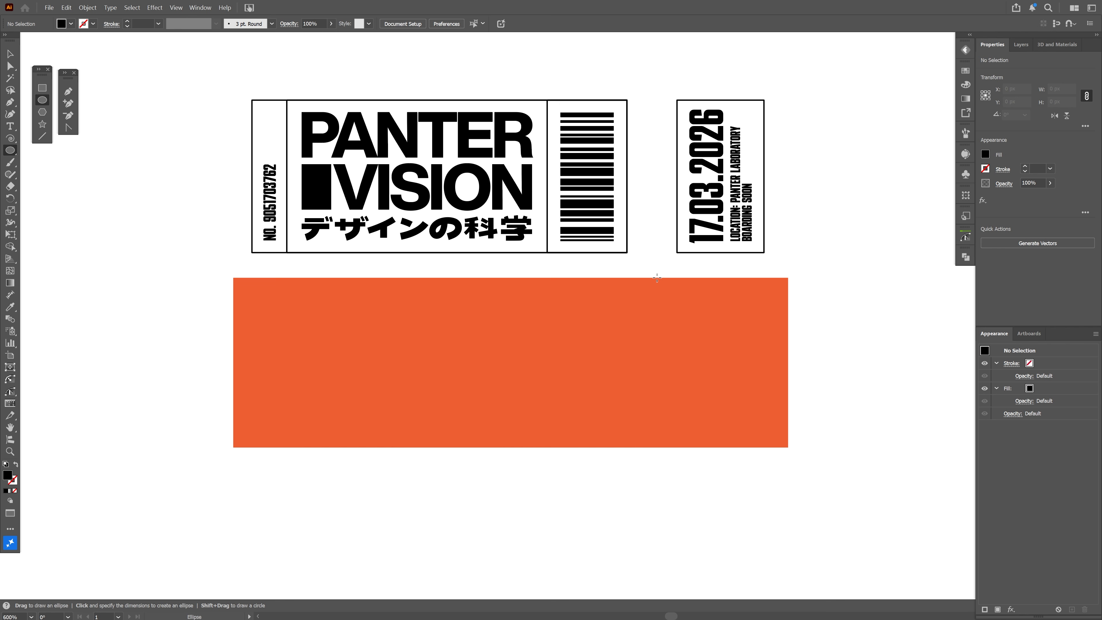
scroll(656, 278, up, 1)
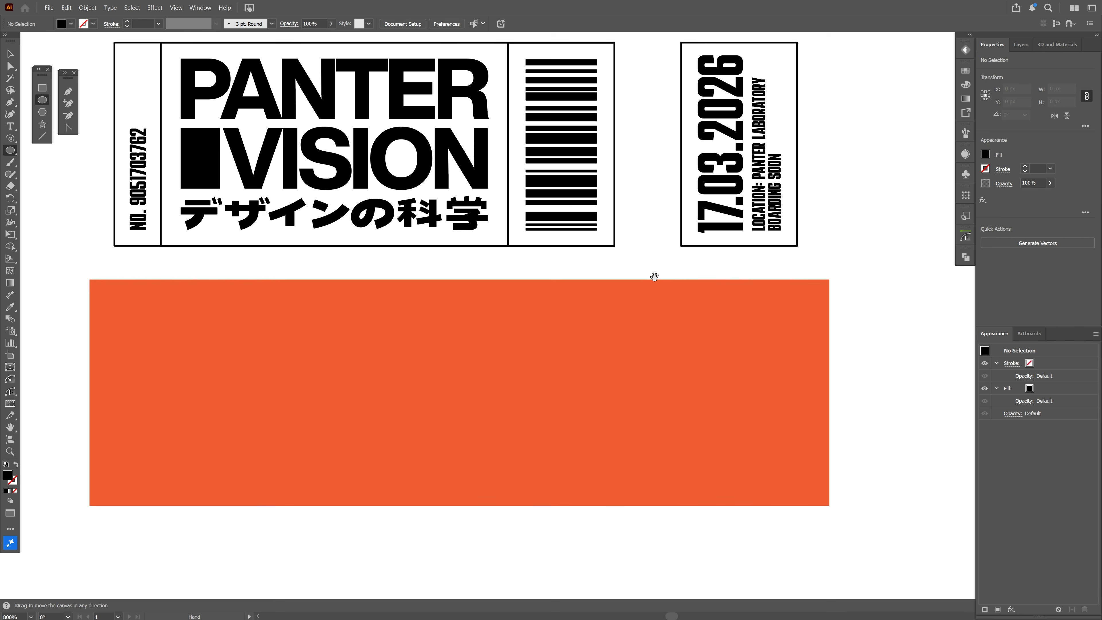
drag(654, 276, 684, 542)
key(v)
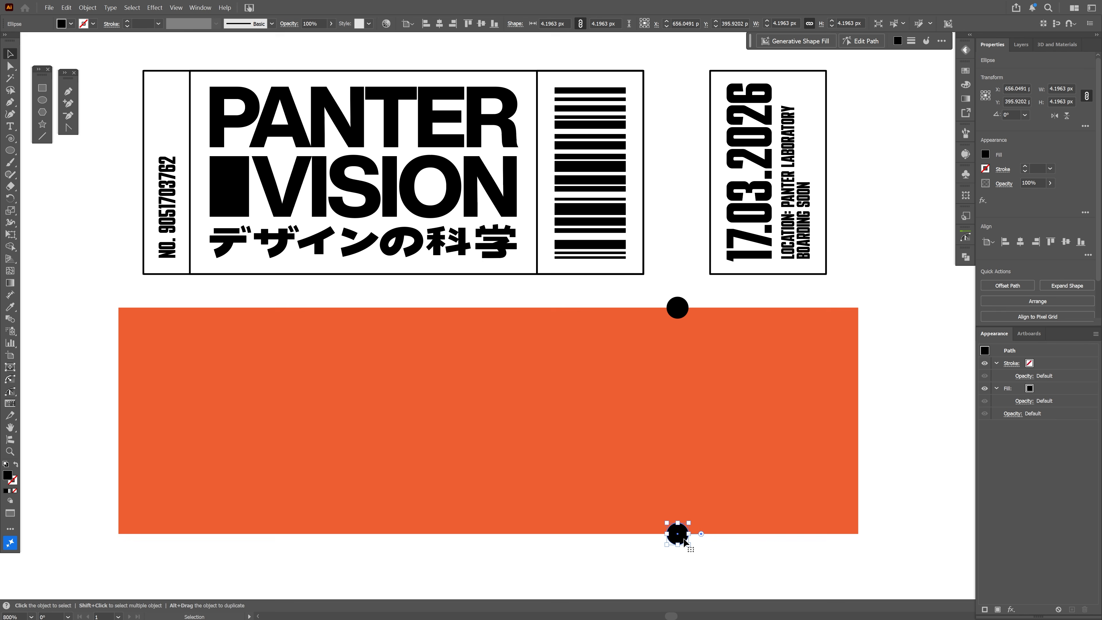
Select both black circles and make a blend between them
shift+click(684, 312)
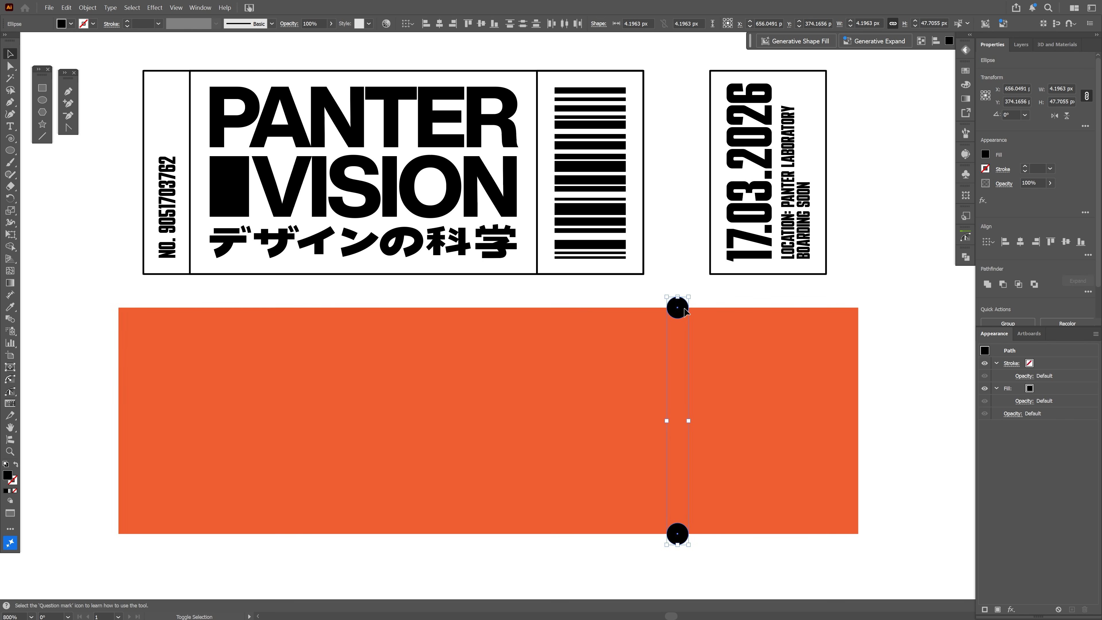
click(88, 8)
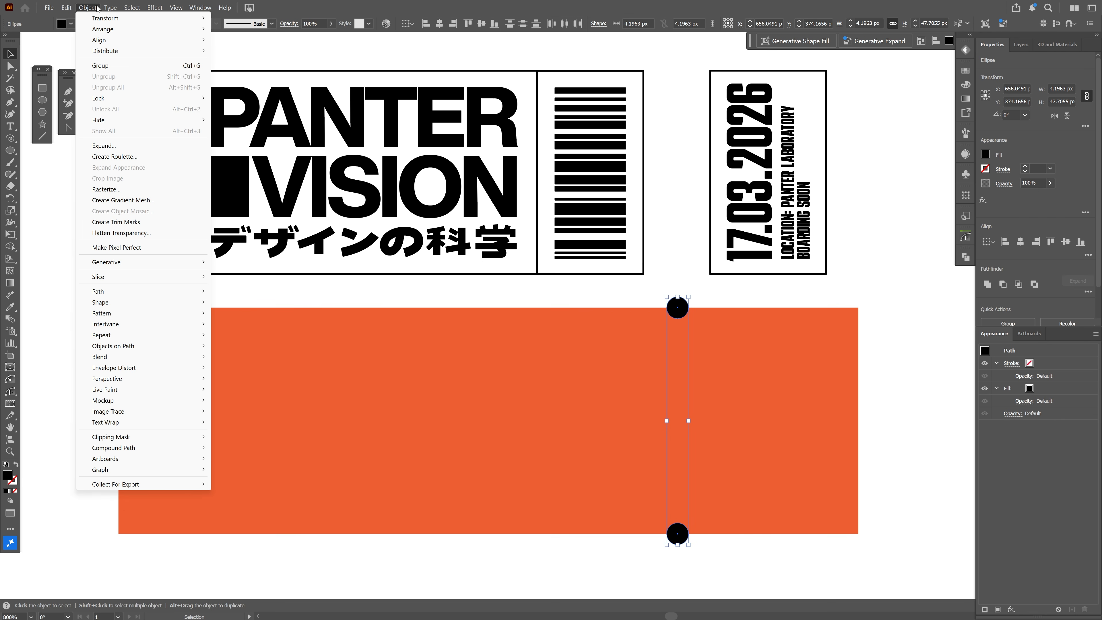
mouse_move(145, 357)
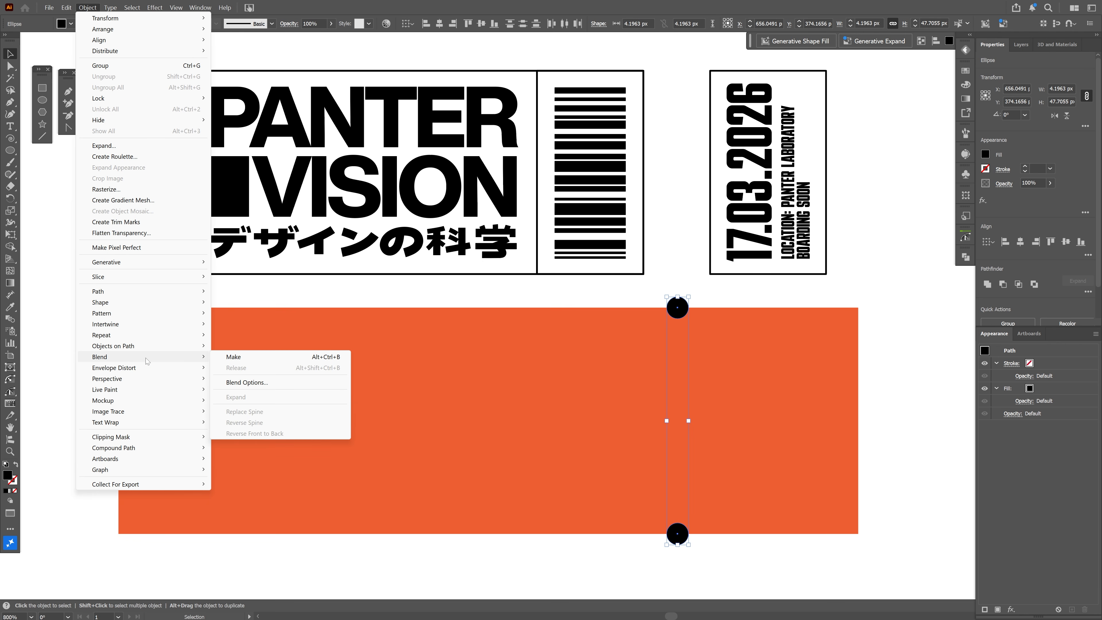
click(251, 356)
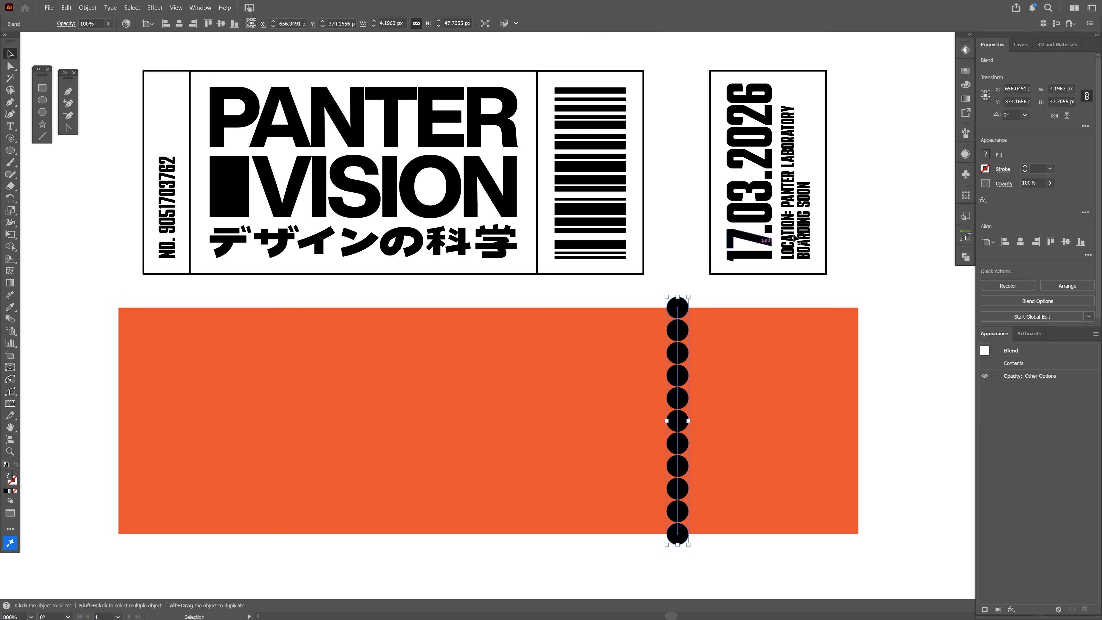
Fill the blended column of circles with white
click(965, 70)
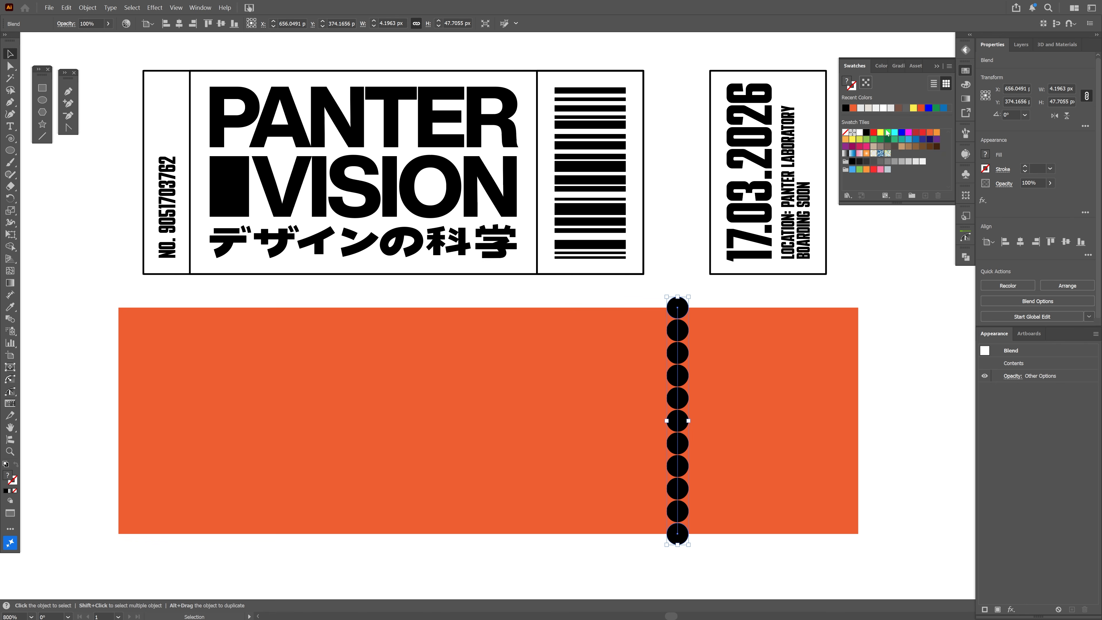
click(860, 133)
click(936, 66)
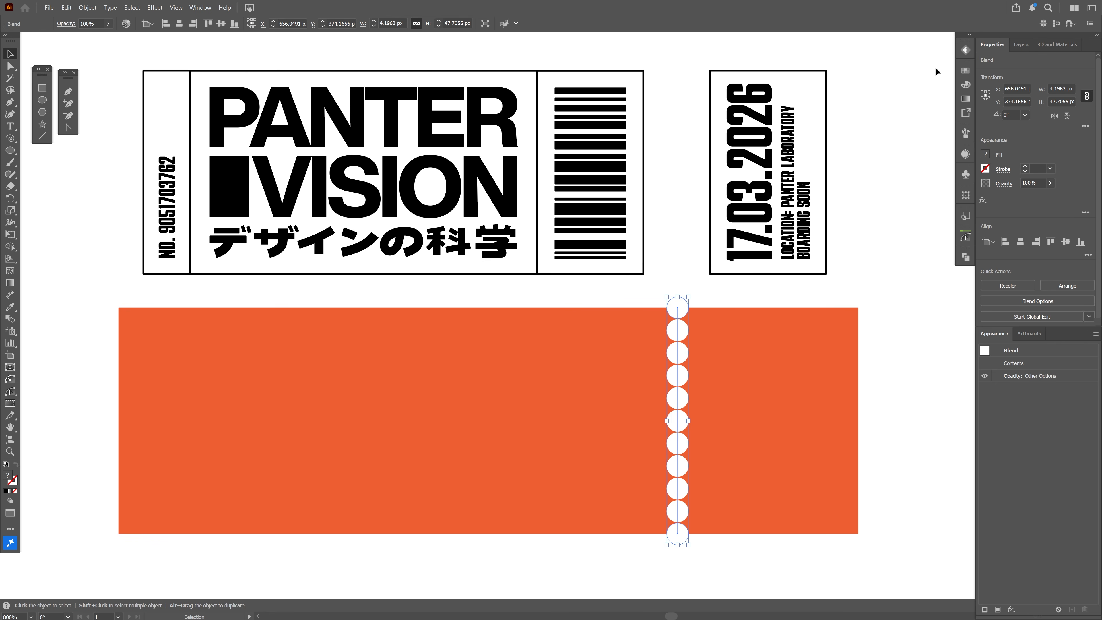
Set the circle blend's spacing to Specified Steps with 8 steps
double_click(10, 318)
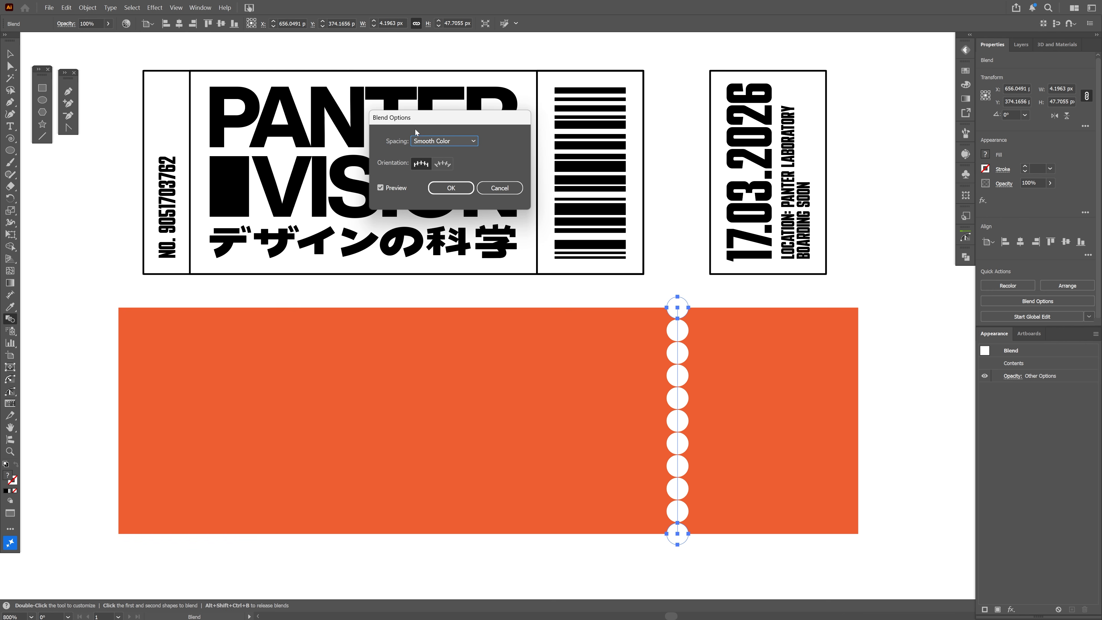
drag(415, 129, 502, 344)
click(533, 356)
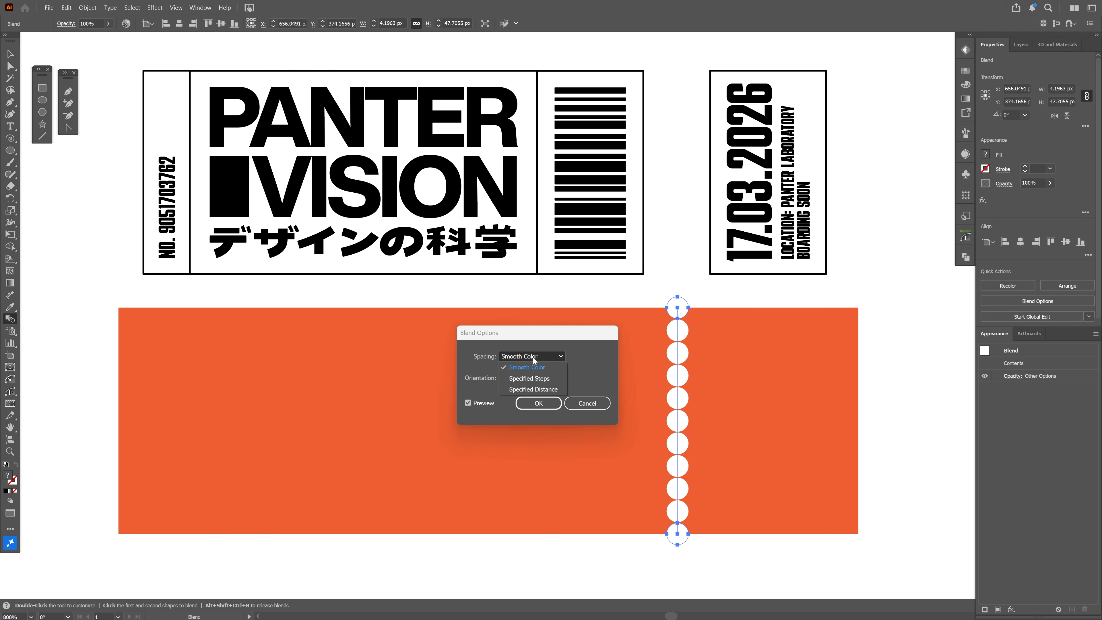
click(545, 381)
click(586, 357)
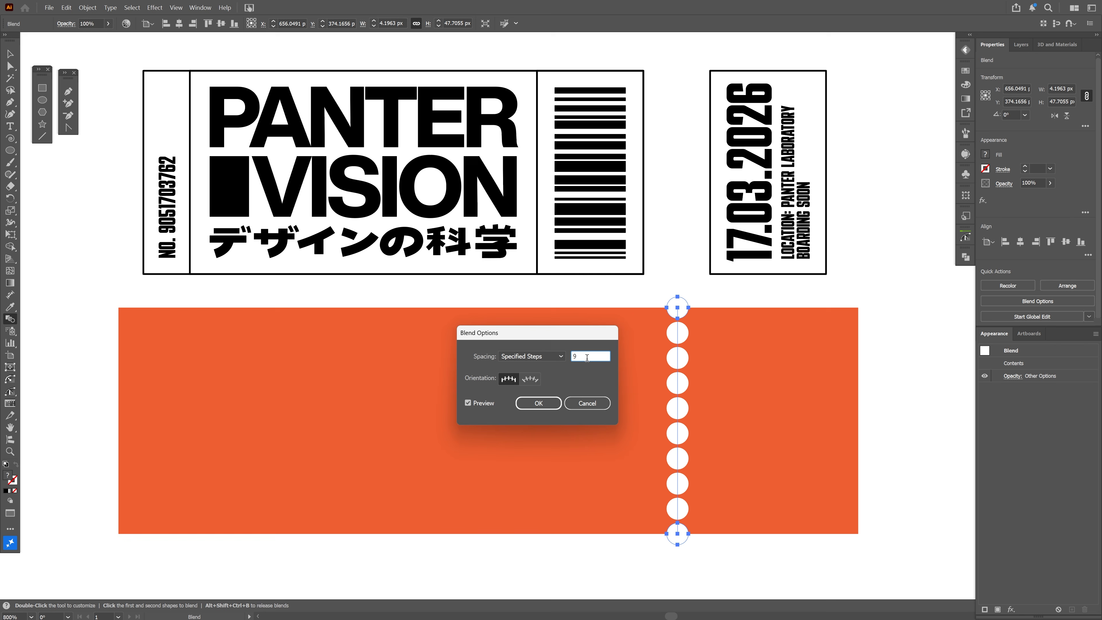
key(Down)
key(Up)
click(553, 406)
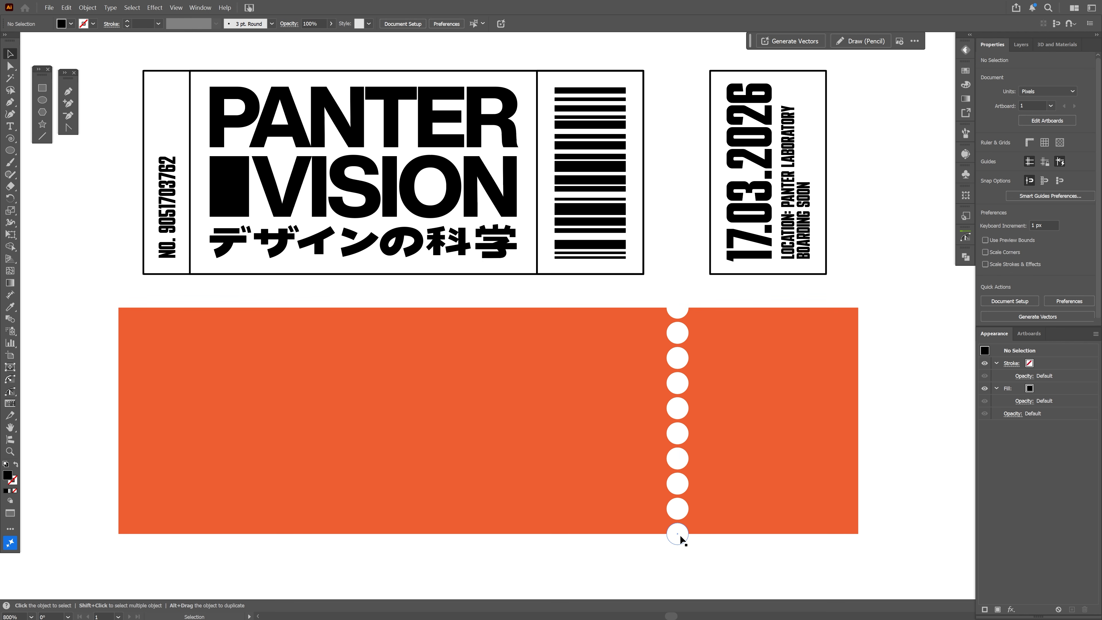
Duplicate the white circle column onto the left and right edges of the orange rectangle
click(679, 341)
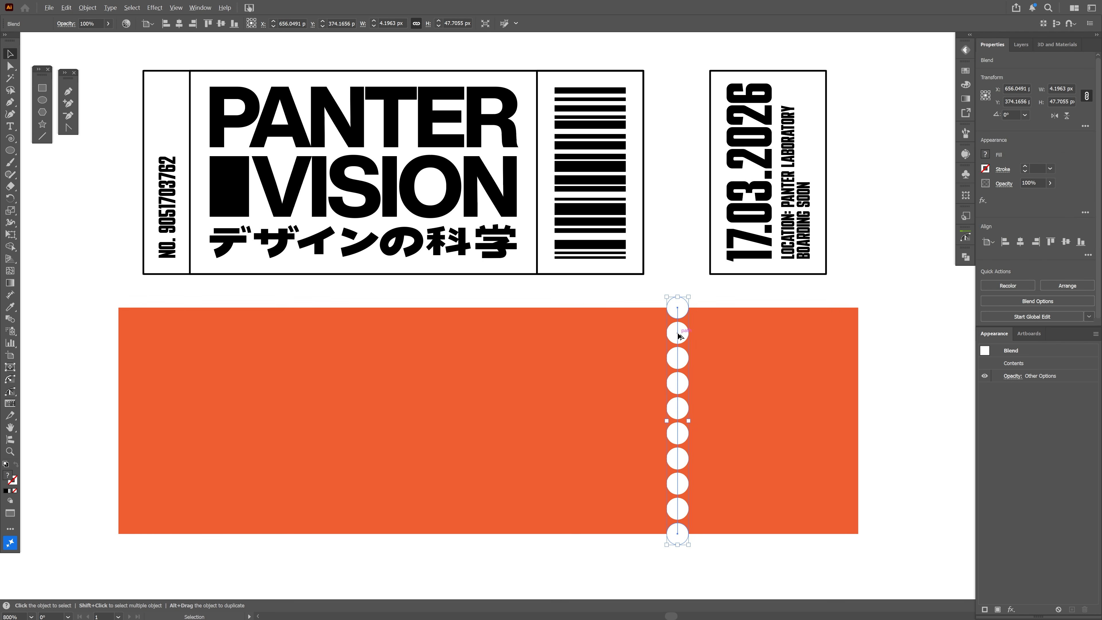
drag(679, 340, 118, 371)
click(866, 317)
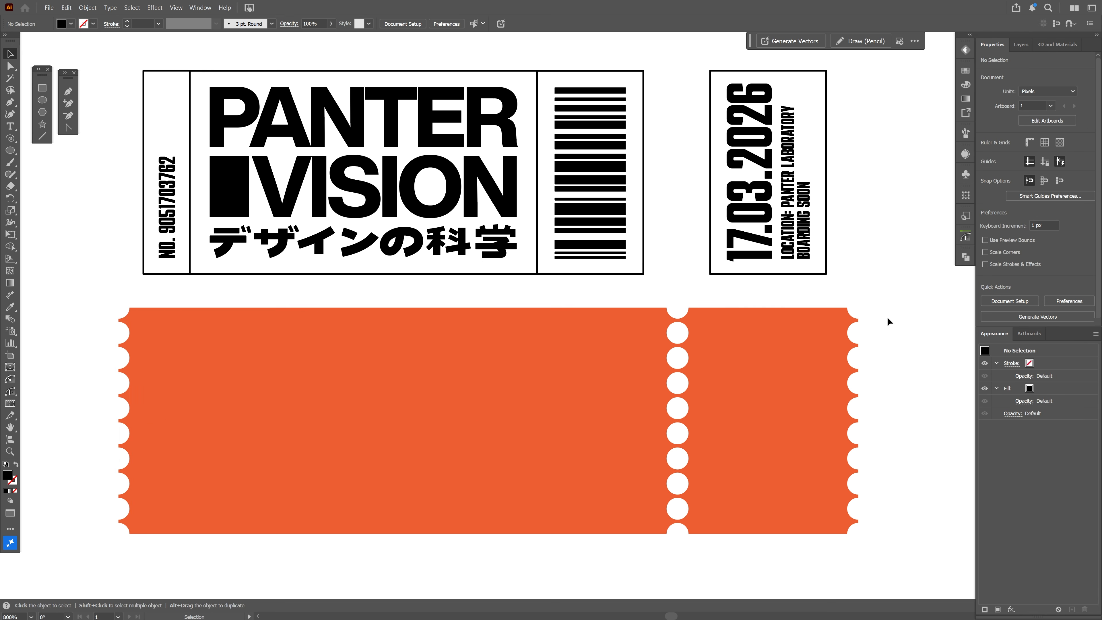
Expand the object and fill of the orange rectangle and all three circle columns
drag(887, 317, 102, 458)
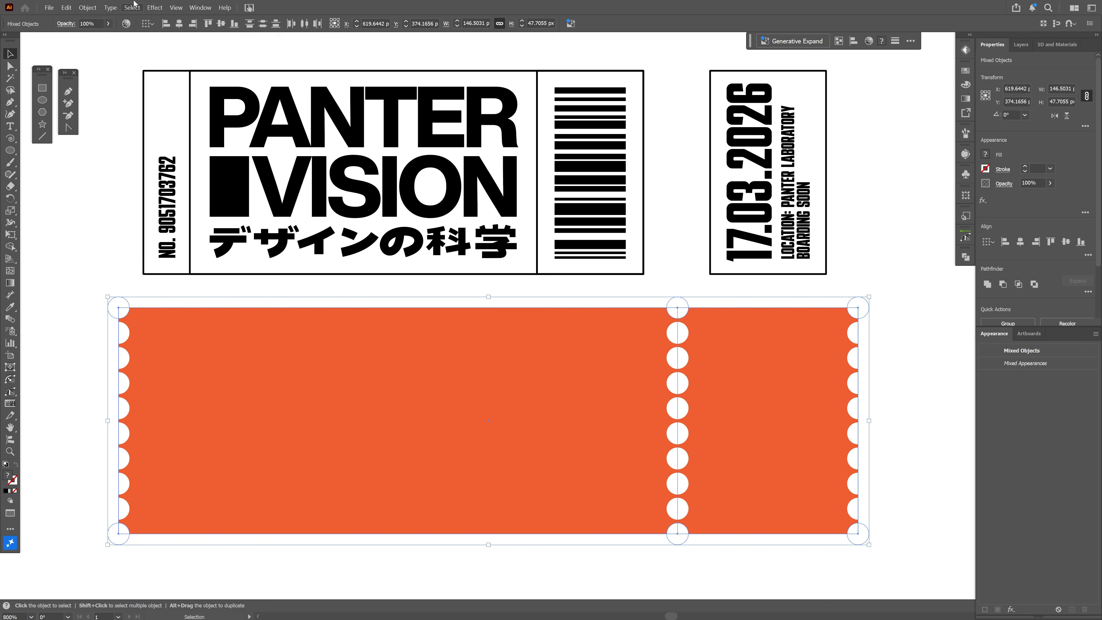
click(88, 7)
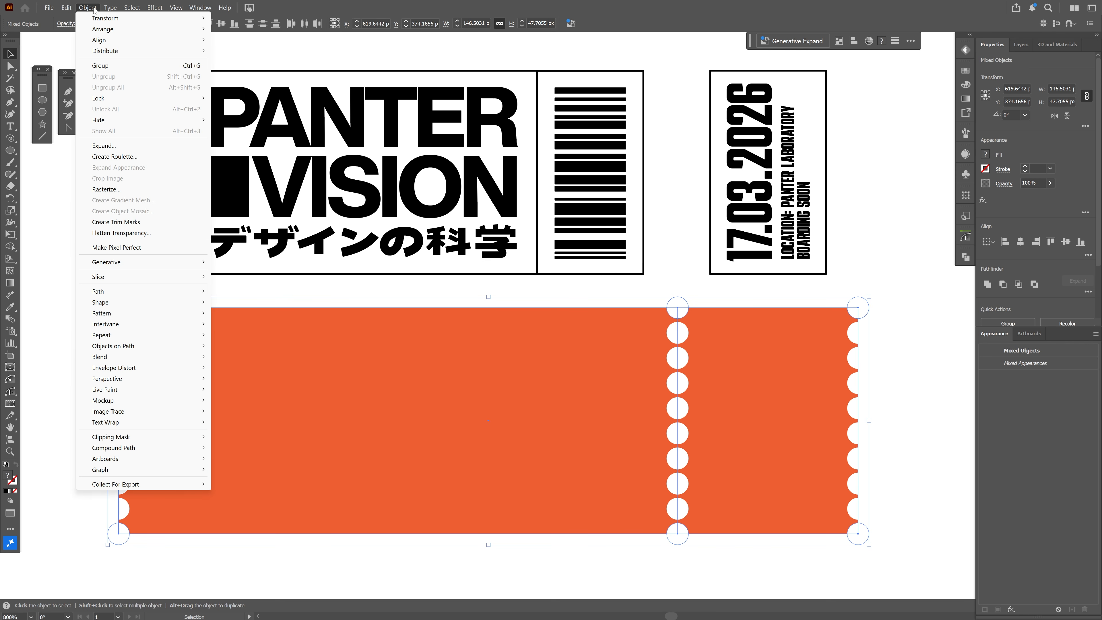
click(116, 147)
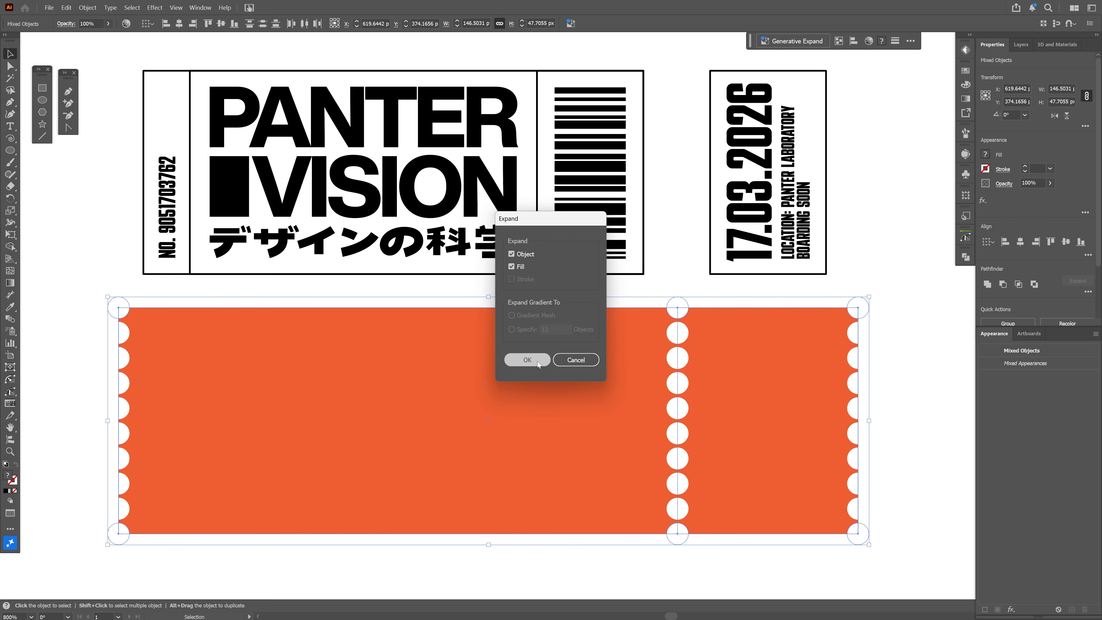
click(527, 360)
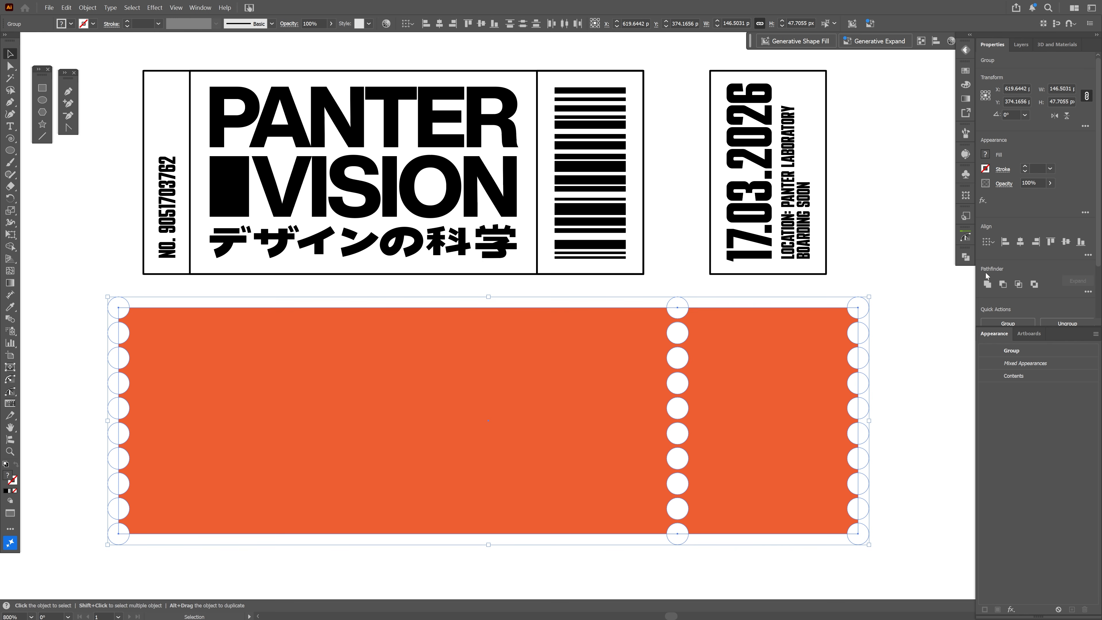
Divide the expanded rectangle and circles with Pathfinder and ungroup the resulting pieces
click(1087, 292)
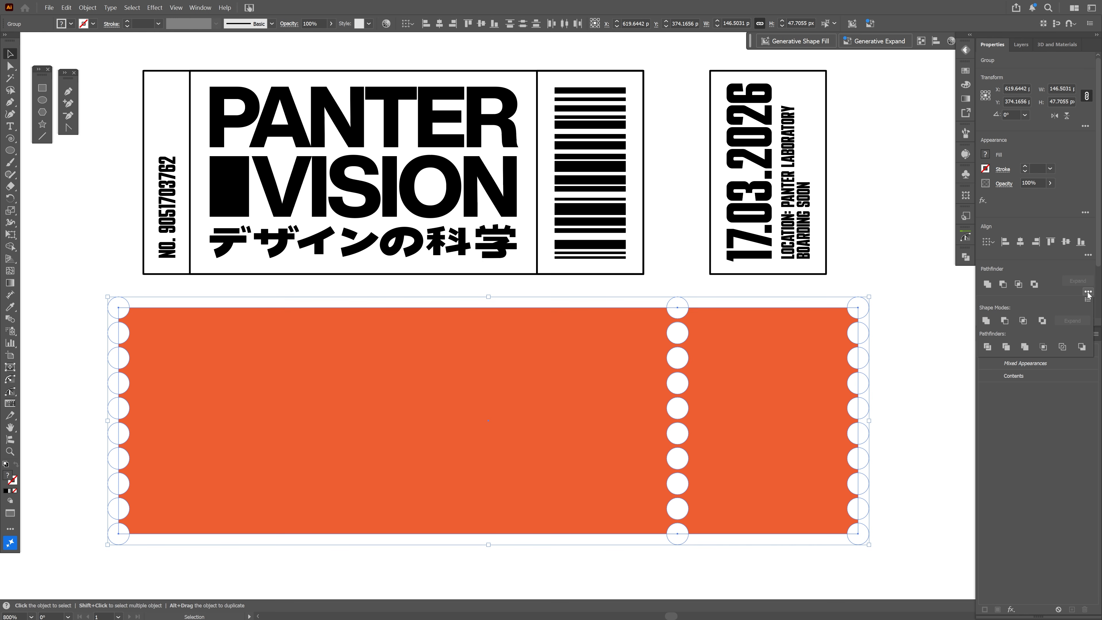
click(986, 347)
drag(859, 305, 872, 283)
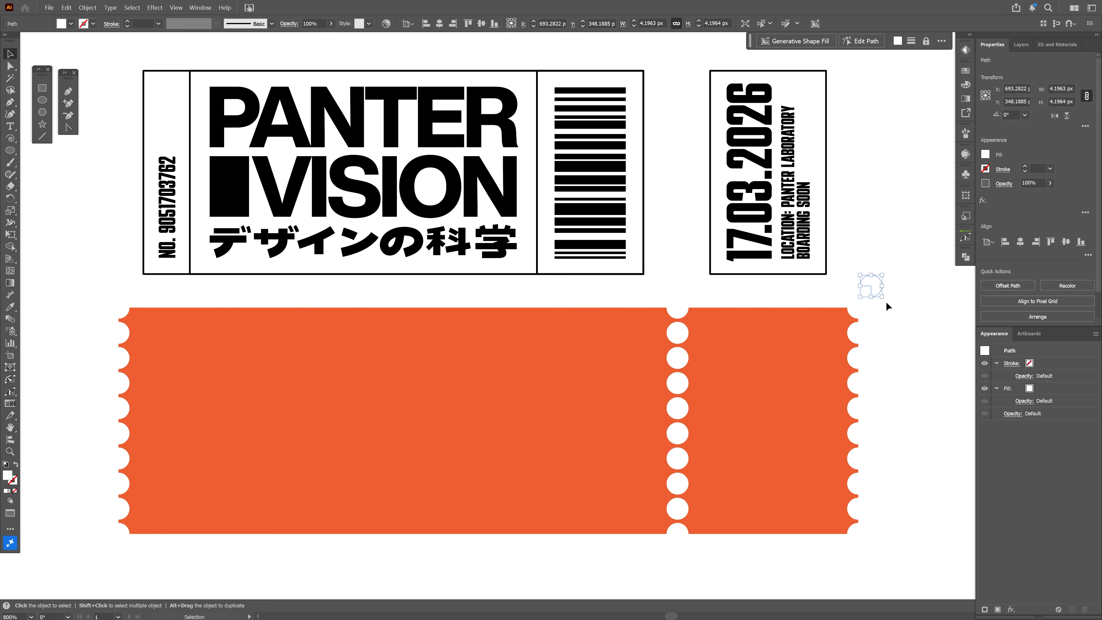
key(ctrl+z)
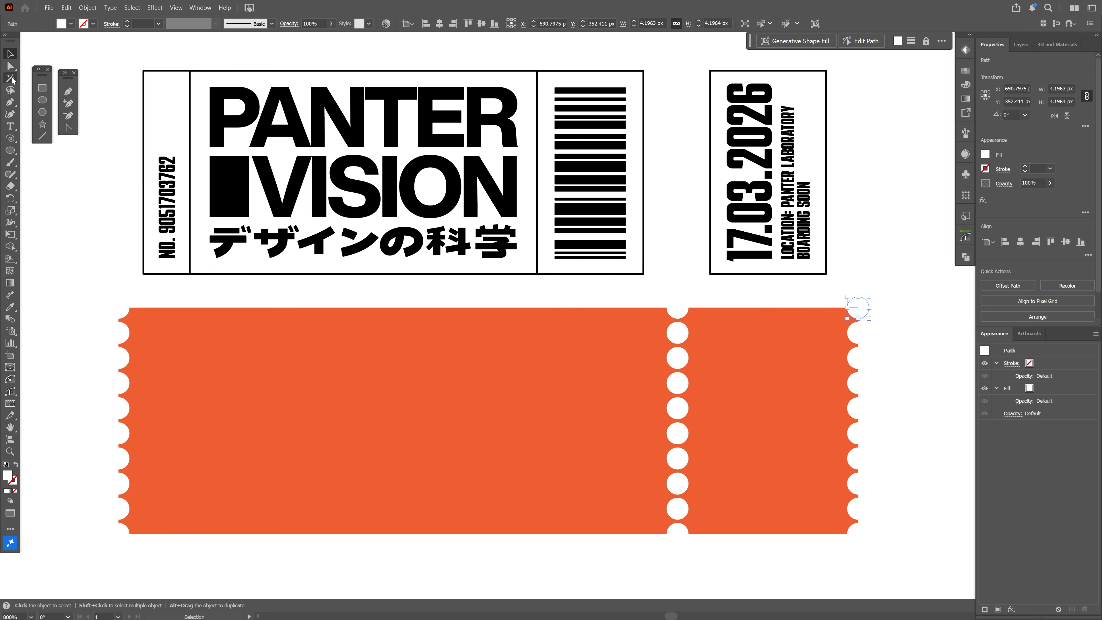
Select all the white circle pieces with the Magic Wand and delete them
click(10, 78)
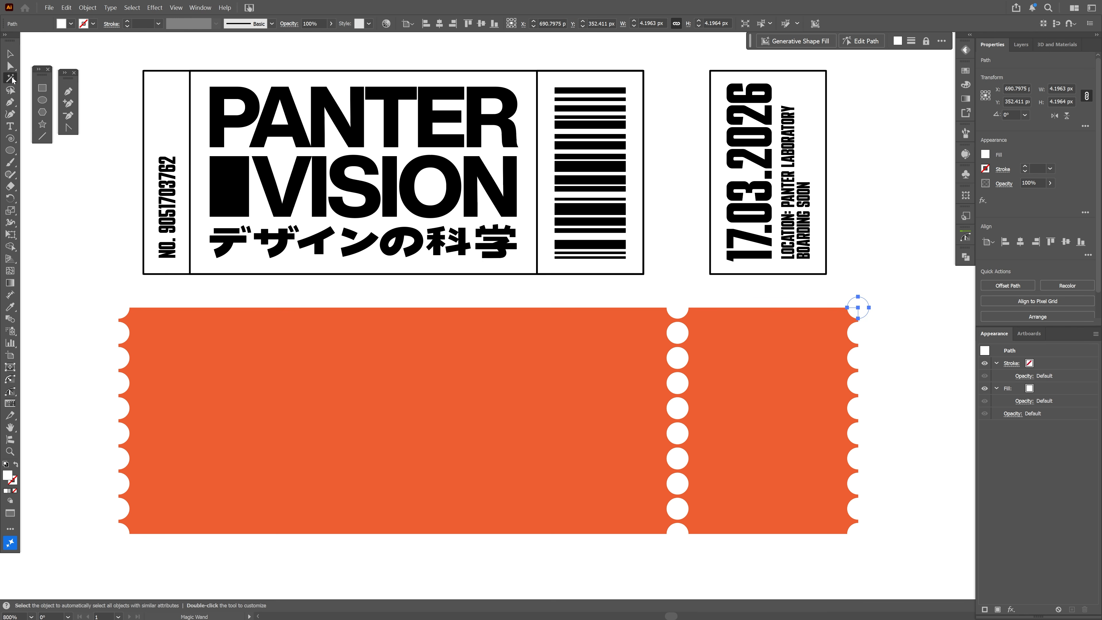
click(680, 304)
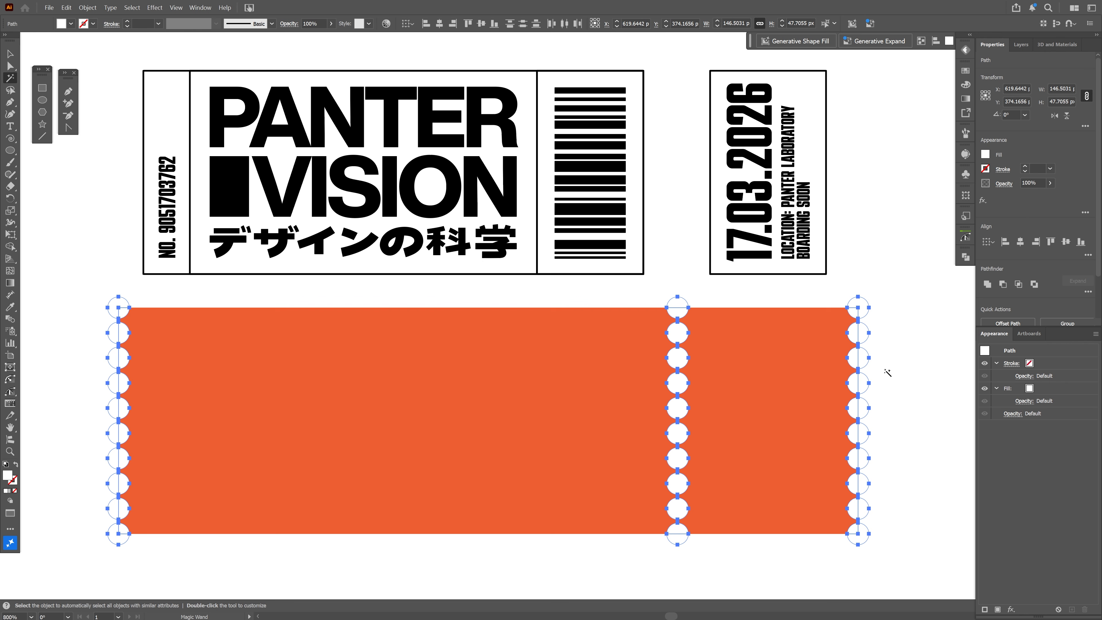
key(Delete)
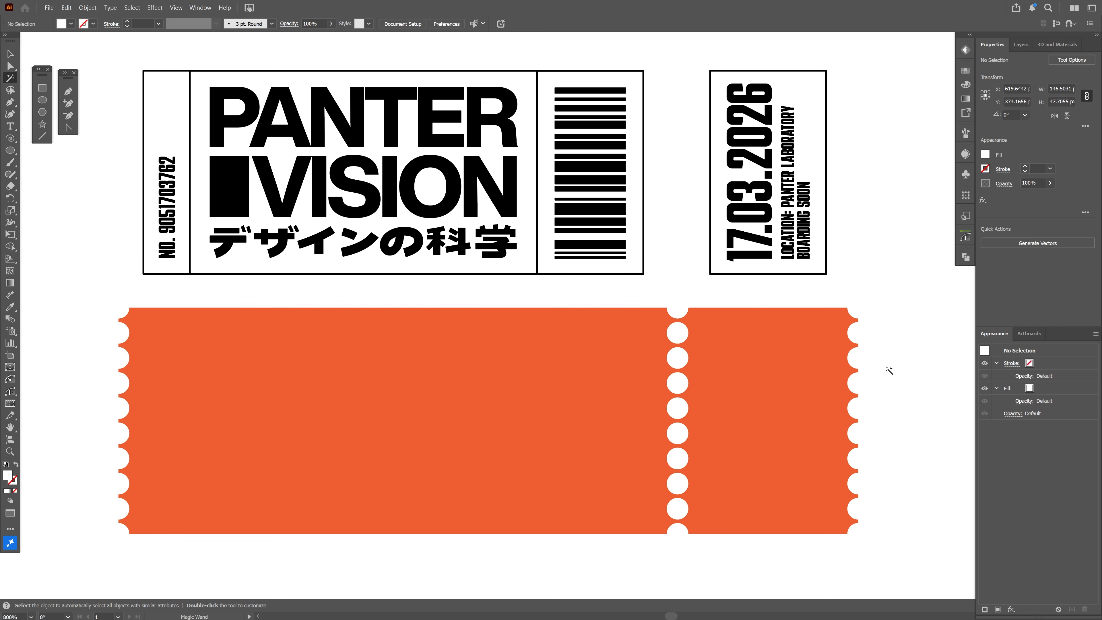
Fill the perforated ticket shape with light gray
key(v)
click(773, 370)
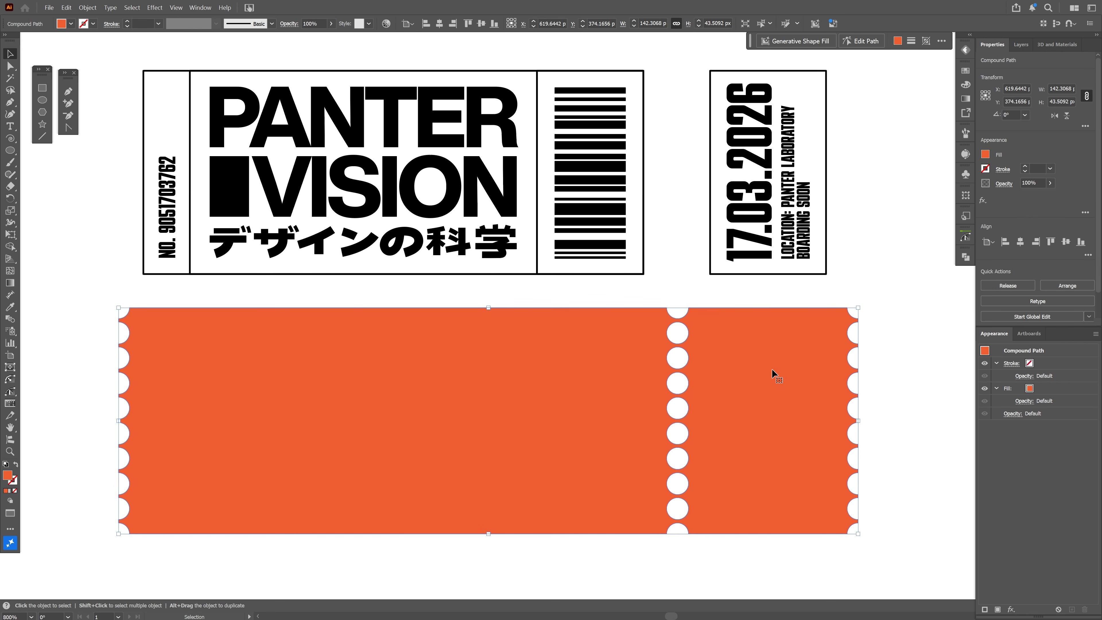
click(965, 70)
click(918, 162)
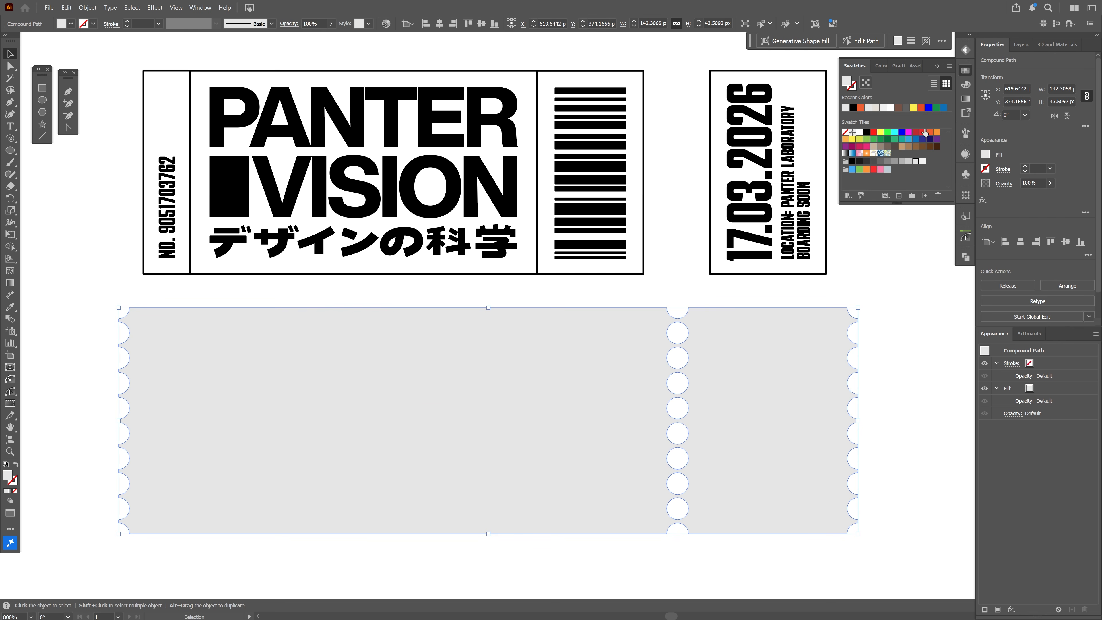
click(937, 68)
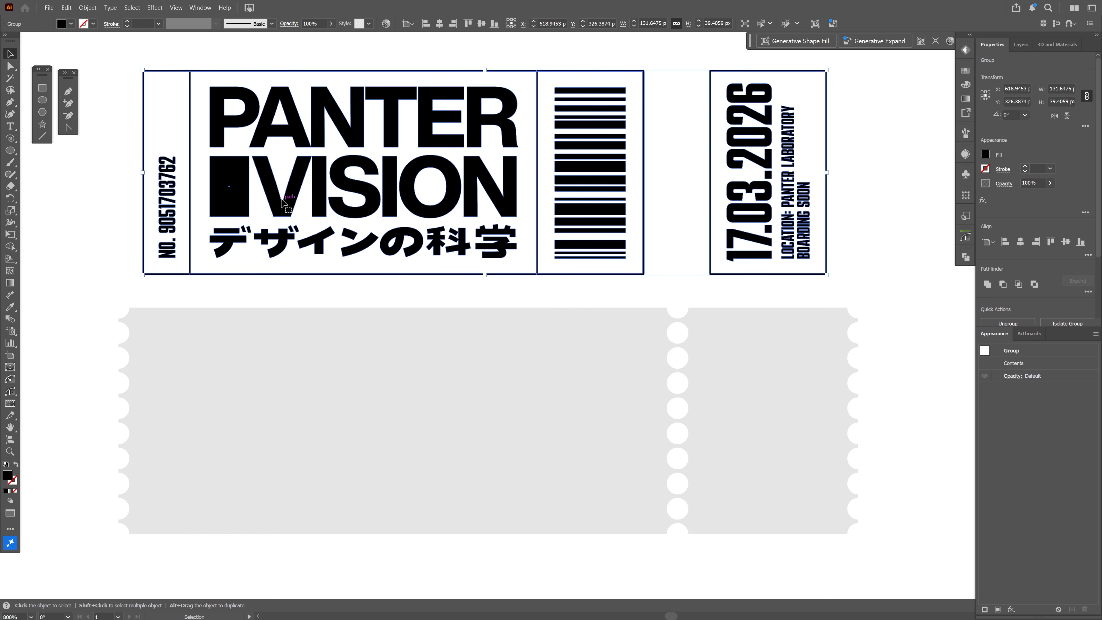
Place the black PANTER VISION artwork over the light gray perforated base and group both together
drag(291, 192, 291, 441)
drag(863, 486, 99, 141)
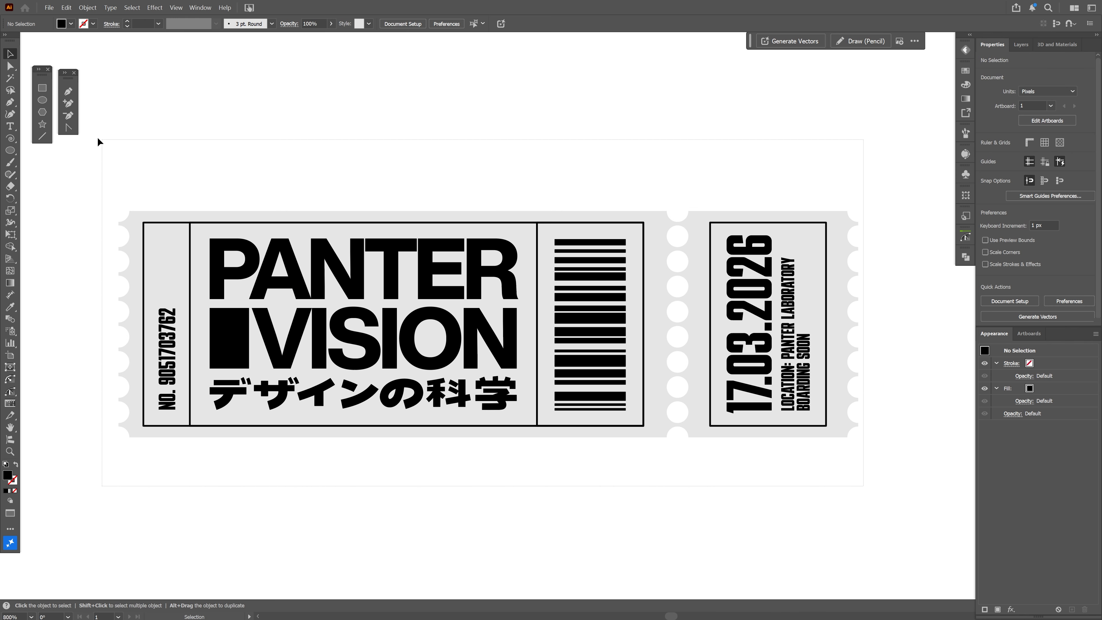
right_click(447, 255)
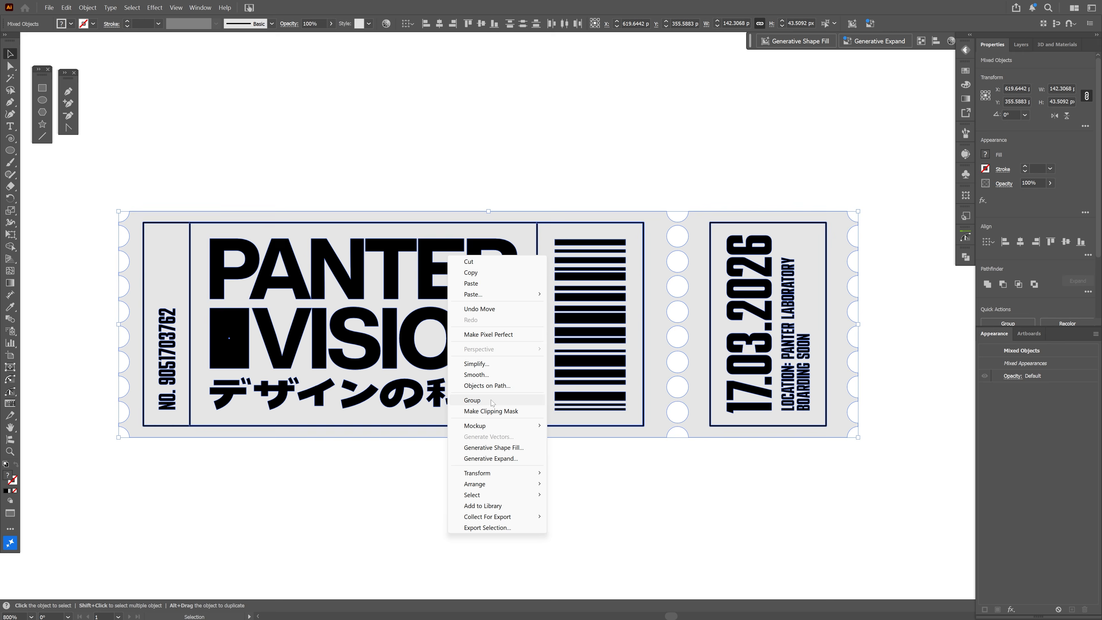
click(472, 399)
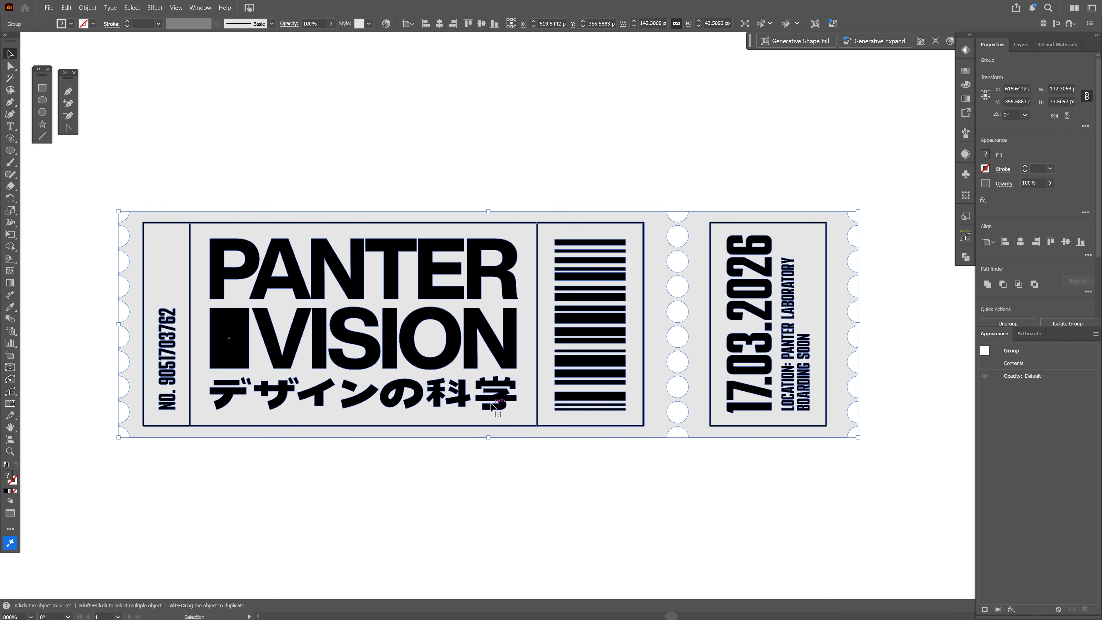
Save the grouped ticket as a dynamic symbol named New Symbol and delete the instance from the canvas
click(966, 175)
drag(750, 261, 888, 274)
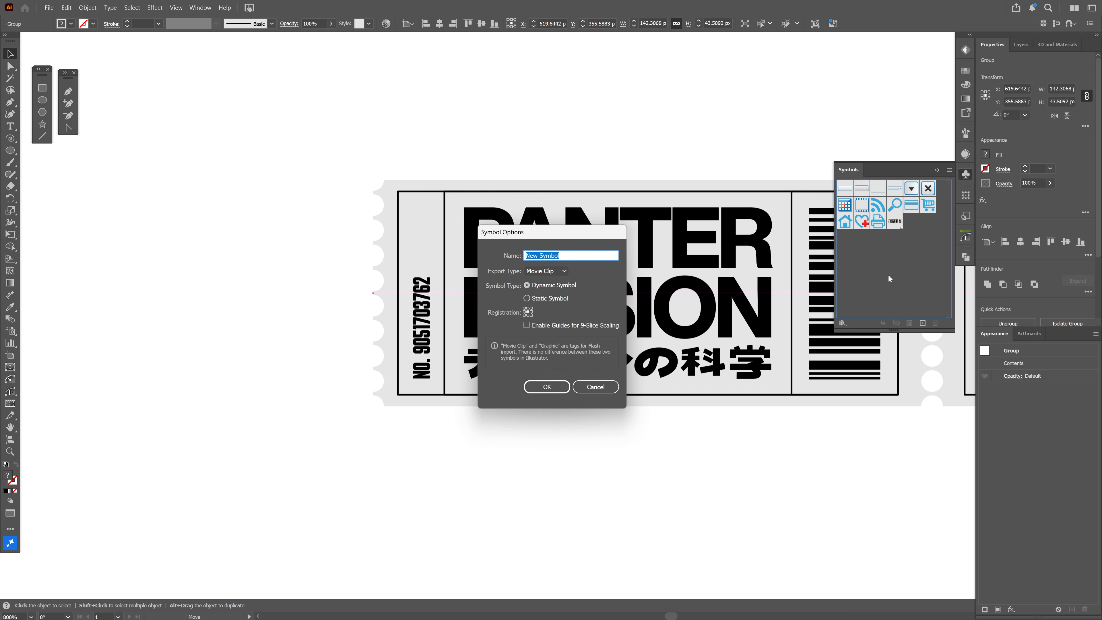
click(555, 386)
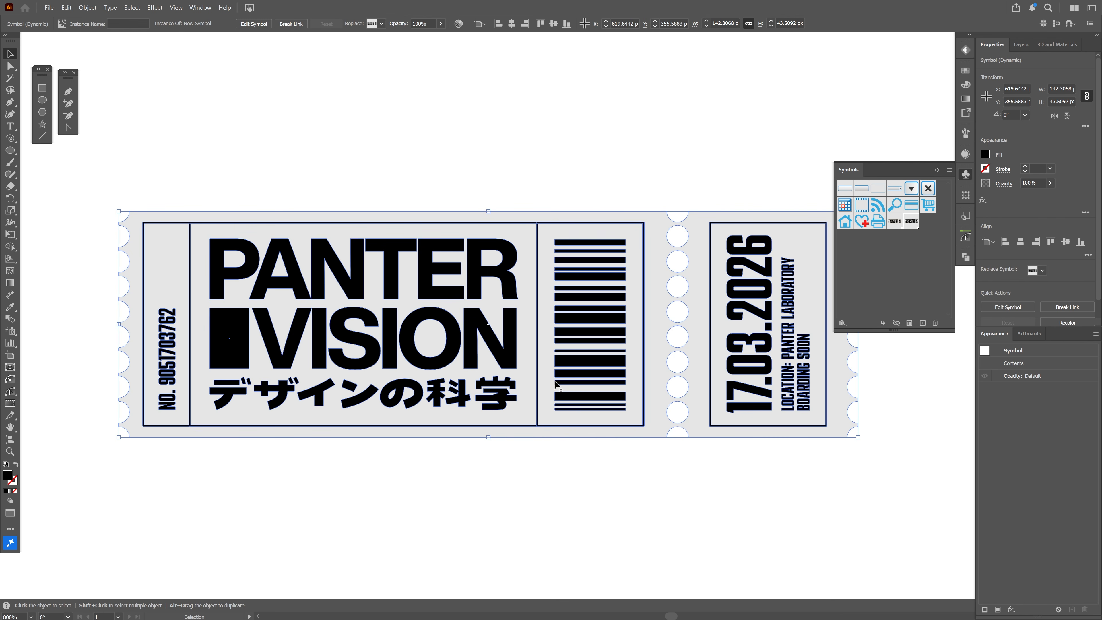
key(Delete)
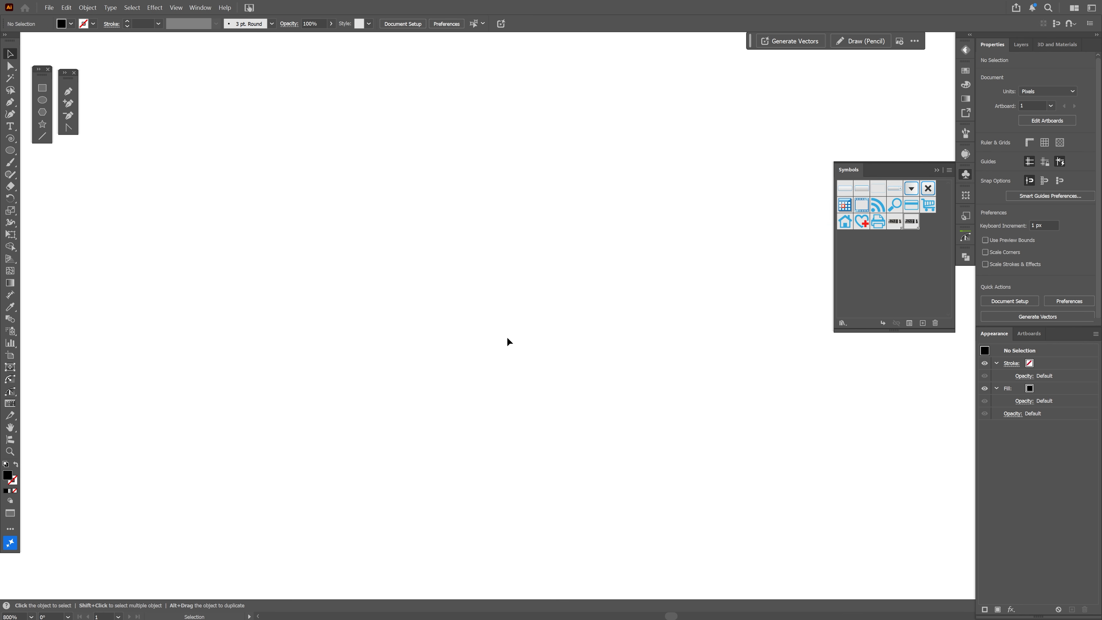
Draw a spiral about 64 by 46 px on the empty canvas with the Spiral Tool, adjusting its number of segments
click(8, 138)
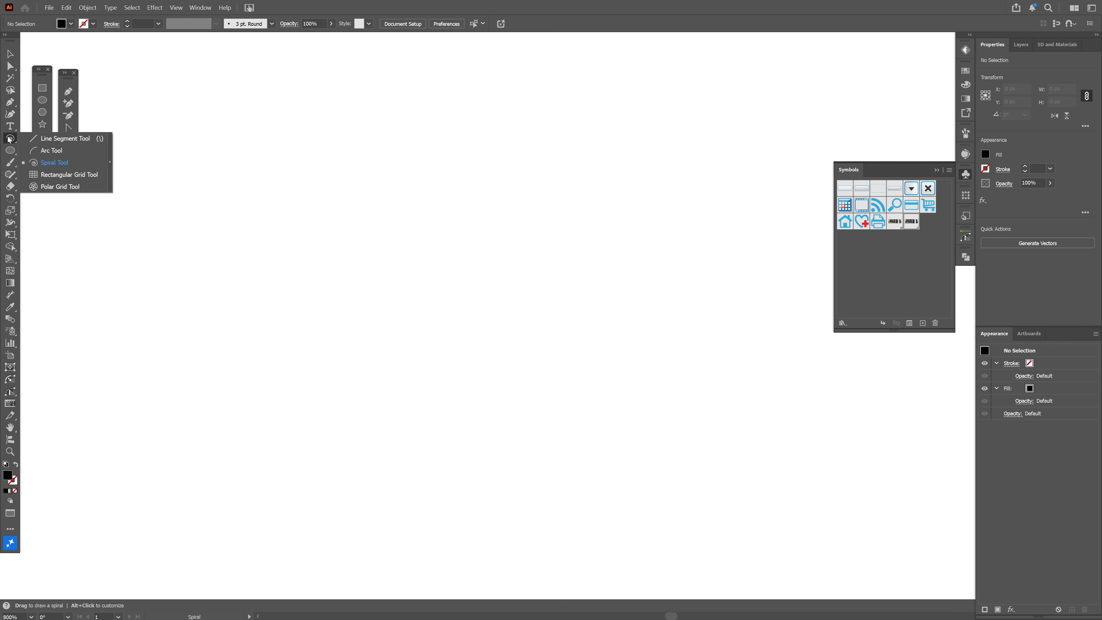
click(69, 162)
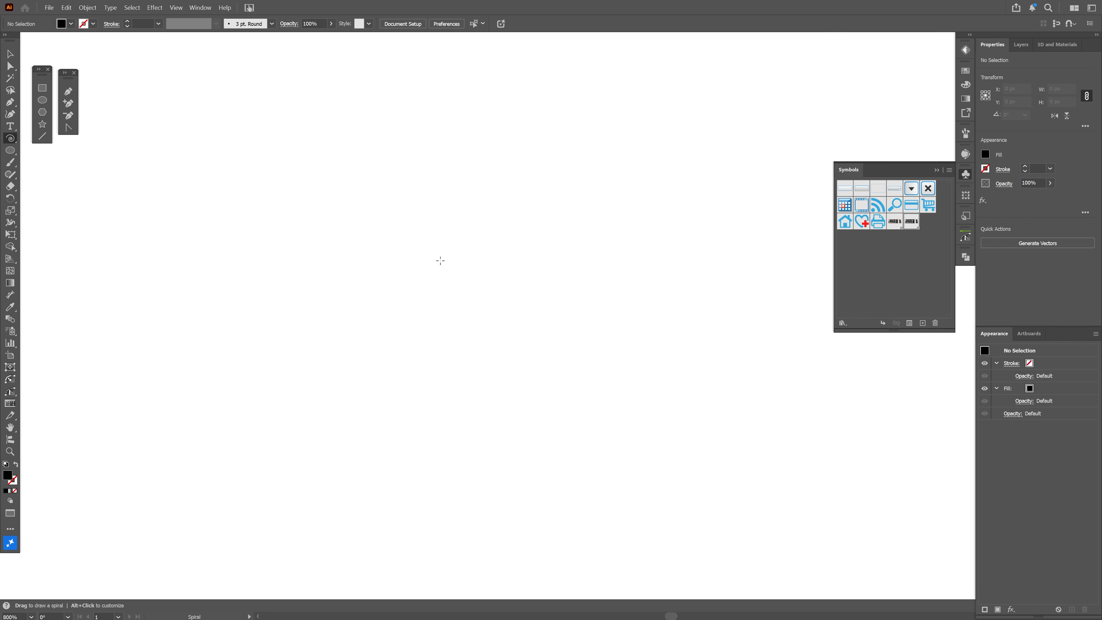
drag(470, 271, 666, 358)
key(Up)
key(Up)
key(Up)
key(Up)
key(Up)
key(Up)
key(Down)
key(Down)
key(Down)
key(Down)
key(Down)
key(Down)
key(Down)
key(Down)
key(Up)
key(Up)
key(Up)
key(Up)
key(Up)
key(Up)
key(Down)
key(Down)
key(Down)
key(Down)
key(Down)
key(Down)
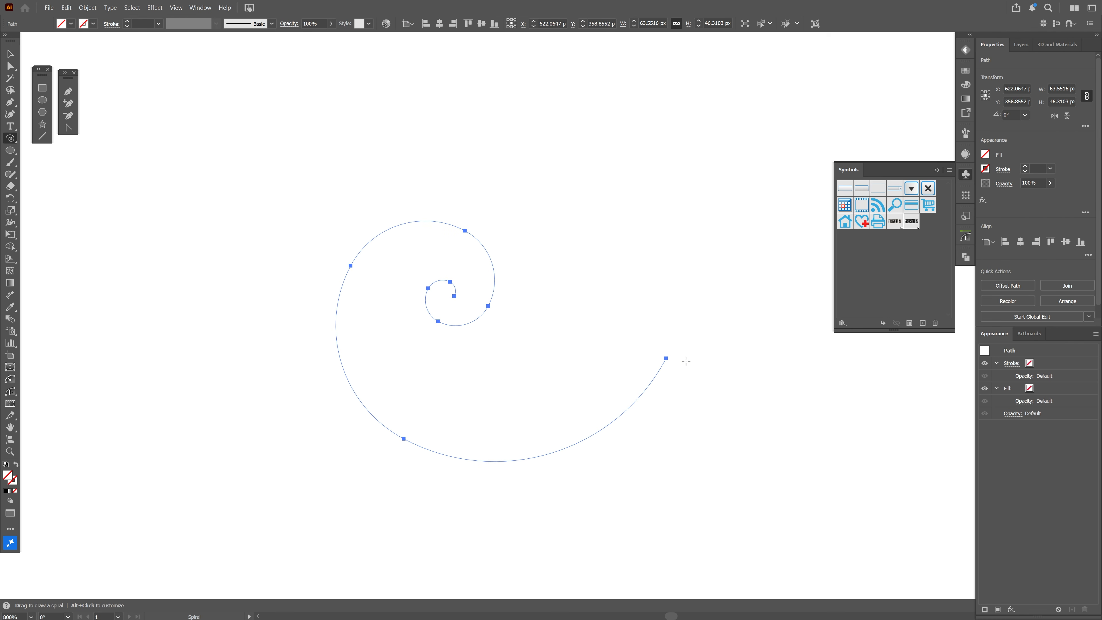
Give the spiral a 1 pt black stroke with no fill
key(v)
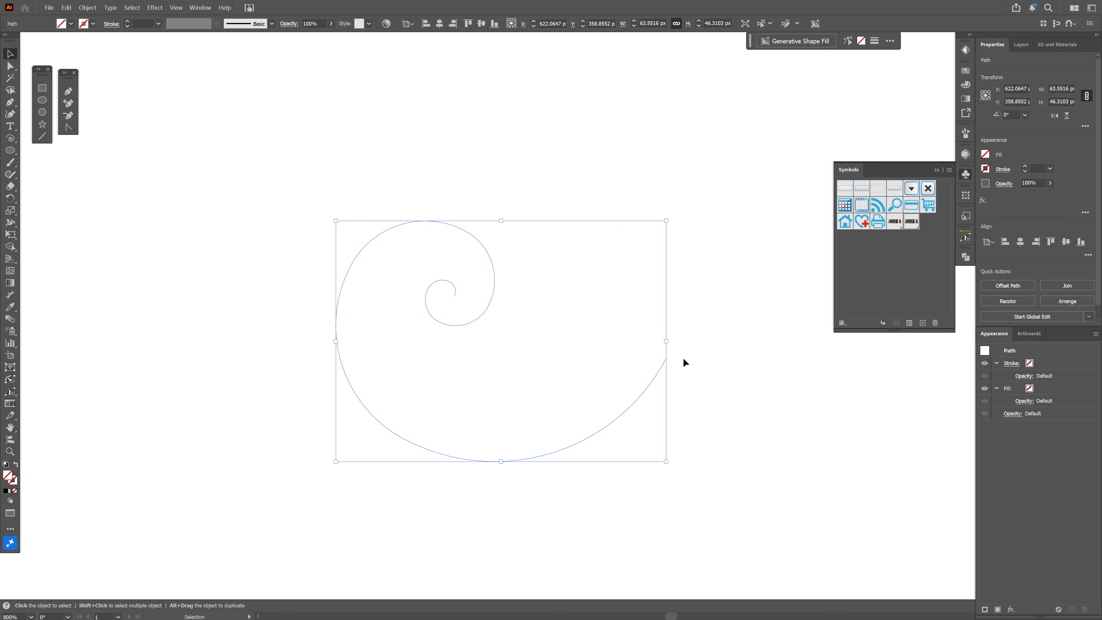
click(14, 482)
click(5, 491)
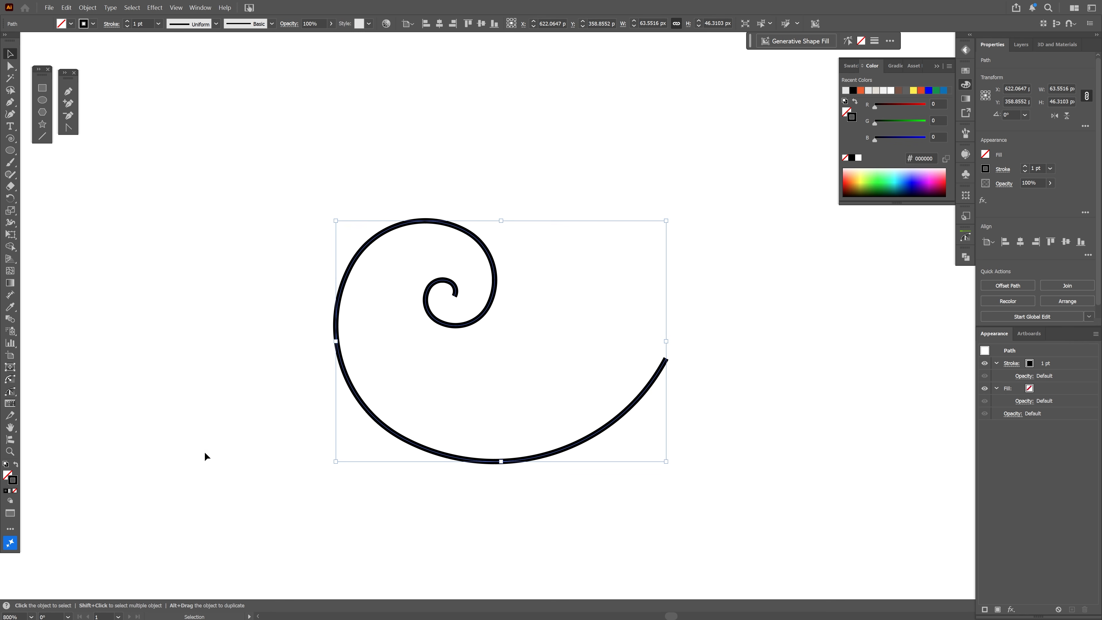
Delete the innermost end segment of the spiral with Direct Selection
click(657, 355)
key(a)
scroll(473, 309, up, 1)
drag(456, 299, 426, 281)
key(Delete)
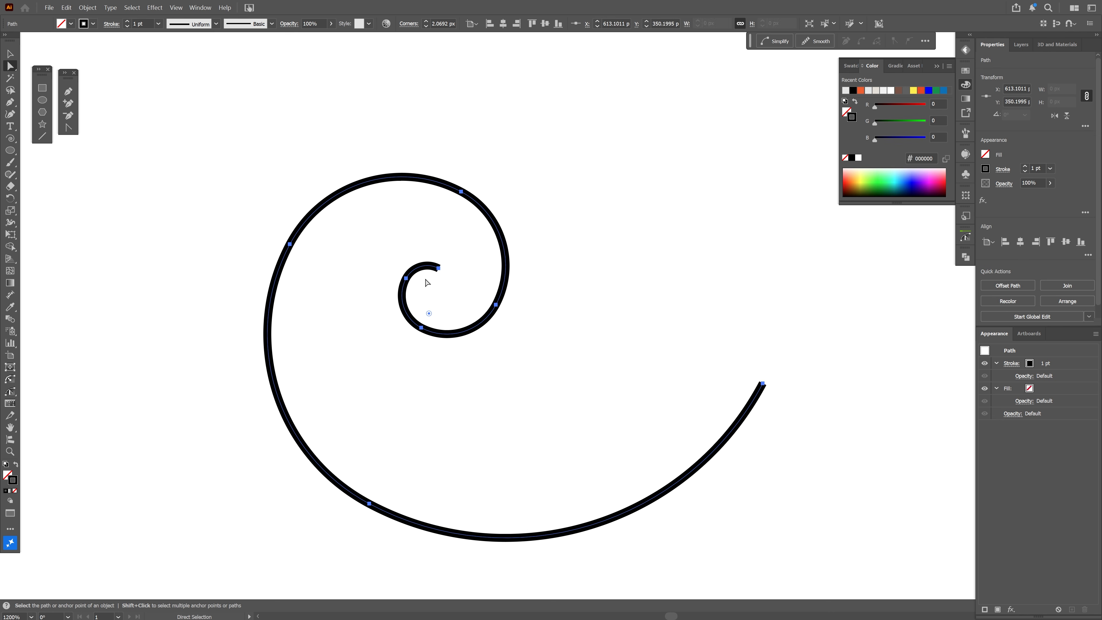
Reselect the whole spiral and reduce its stroke weight to 0.25 pt
key(v)
scroll(593, 304, down, 1)
click(599, 282)
drag(600, 283, 439, 327)
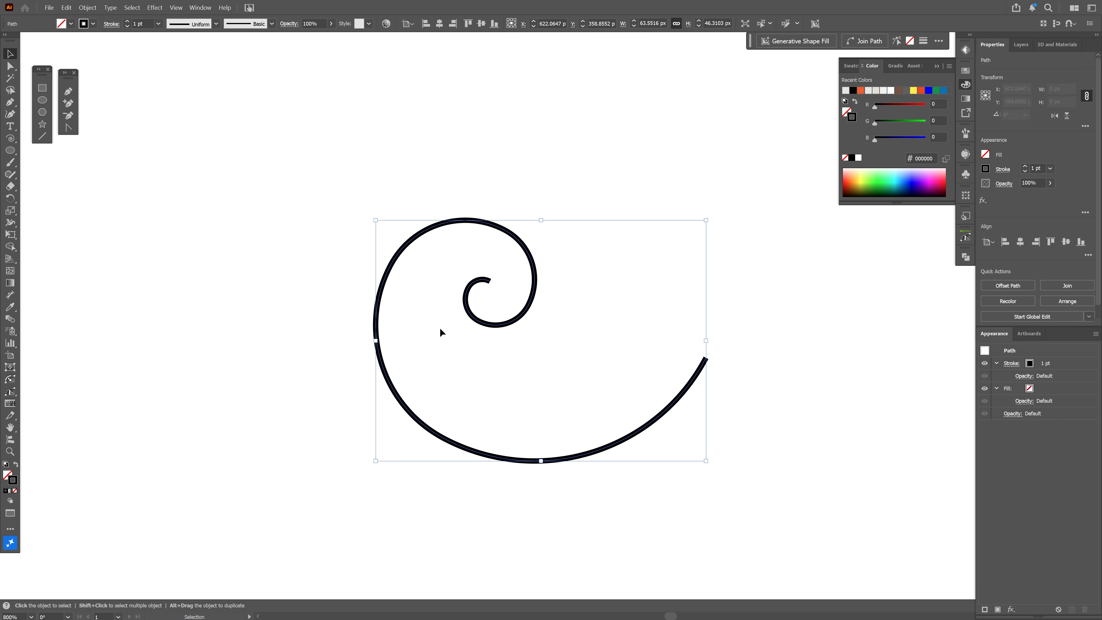
click(1041, 166)
key(Down)
key(Down)
key(Down)
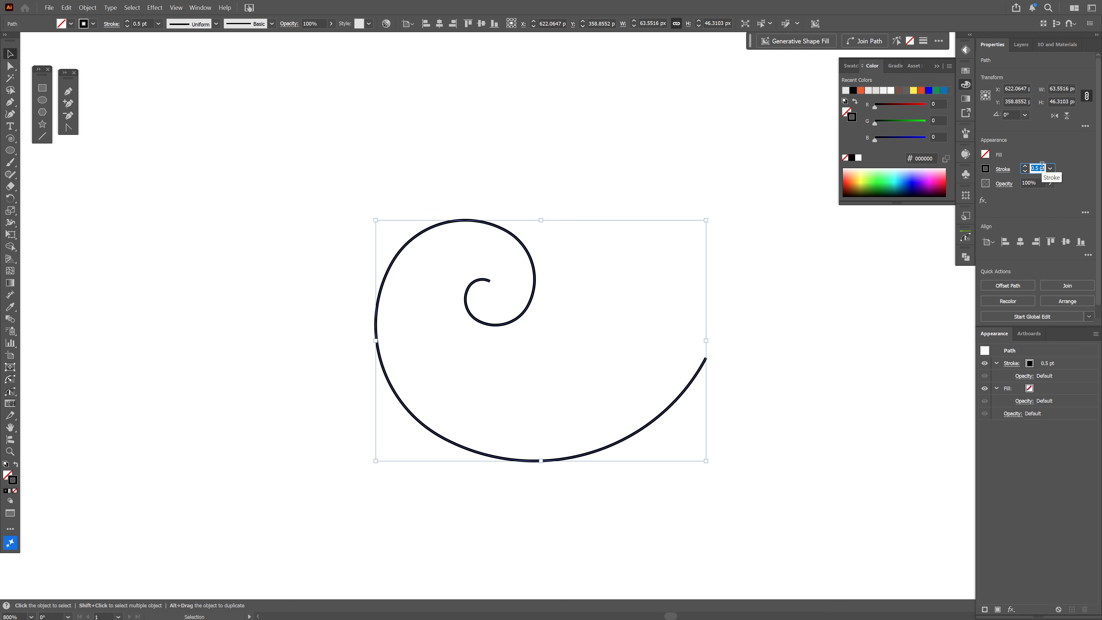
Recolor the spiral's stroke to a near-white recent color and recenter the spiral in view
click(884, 91)
drag(567, 144, 469, 291)
mouse_move(537, 296)
mouse_down()
mouse_move(509, 302)
mouse_move(520, 304)
mouse_up()
click(965, 84)
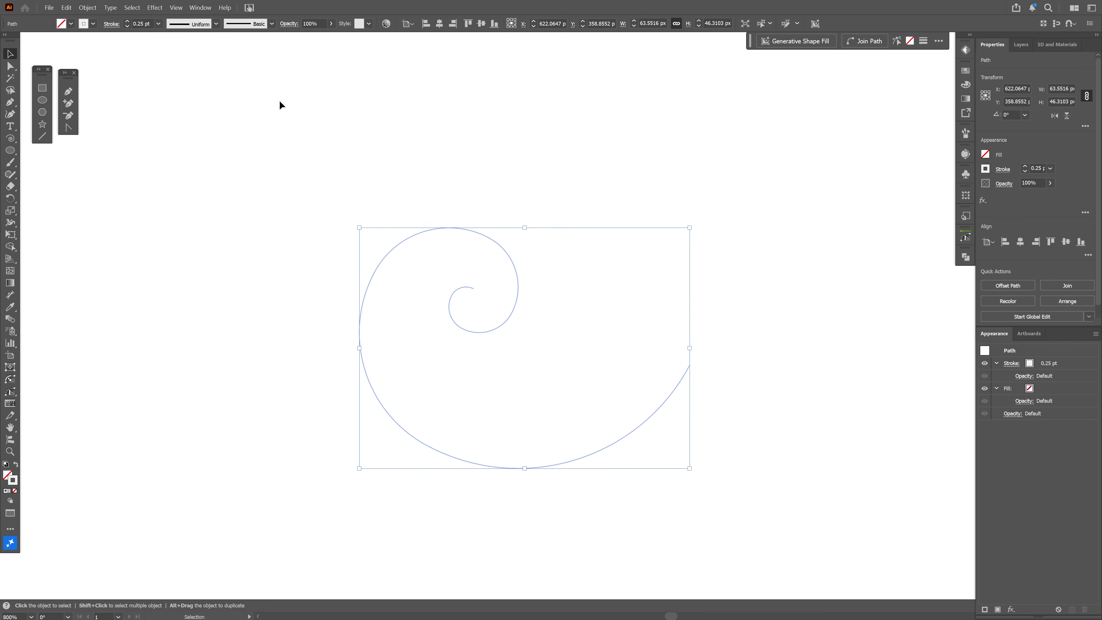
Apply Extrude & Bevel (Classic) to the spiral with 106° perspective and rotation angles of -13°, 36° and 5°
click(157, 9)
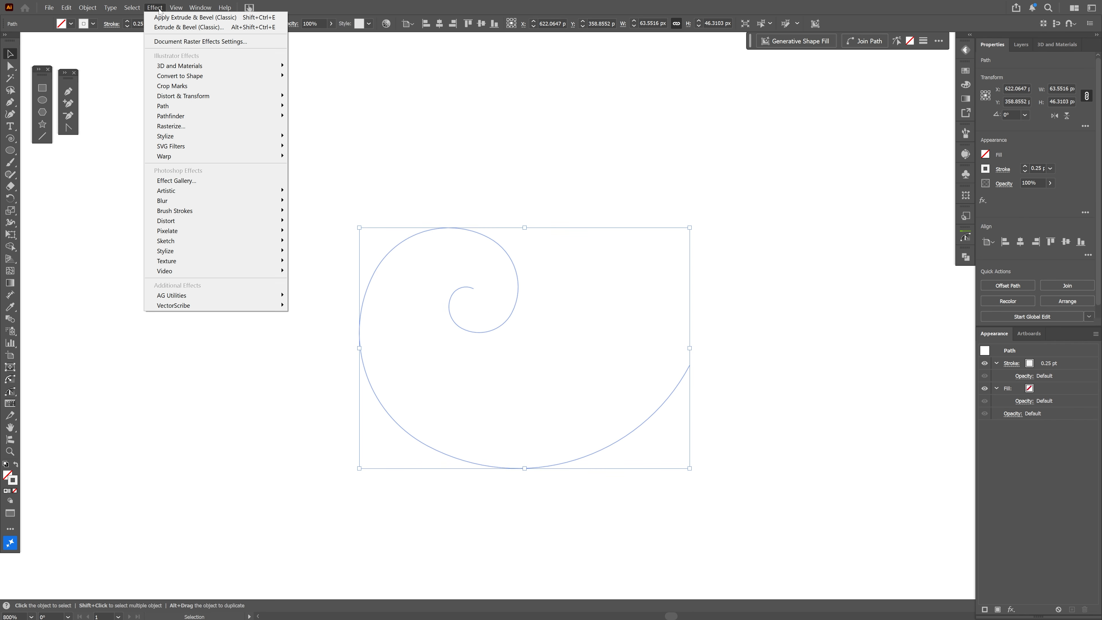
mouse_move(206, 67)
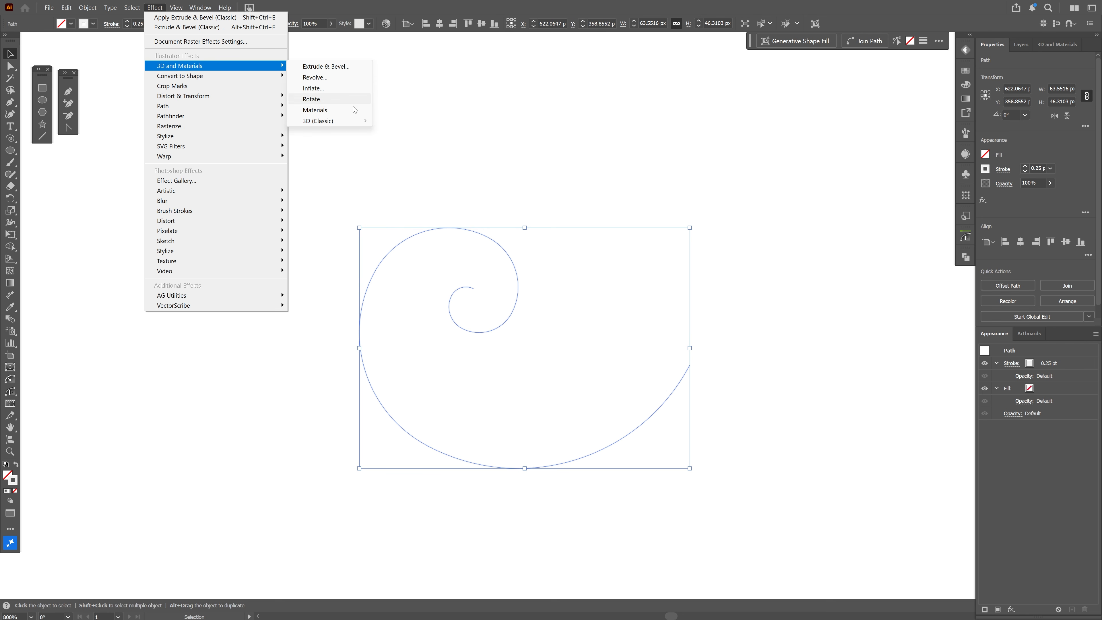
mouse_move(362, 124)
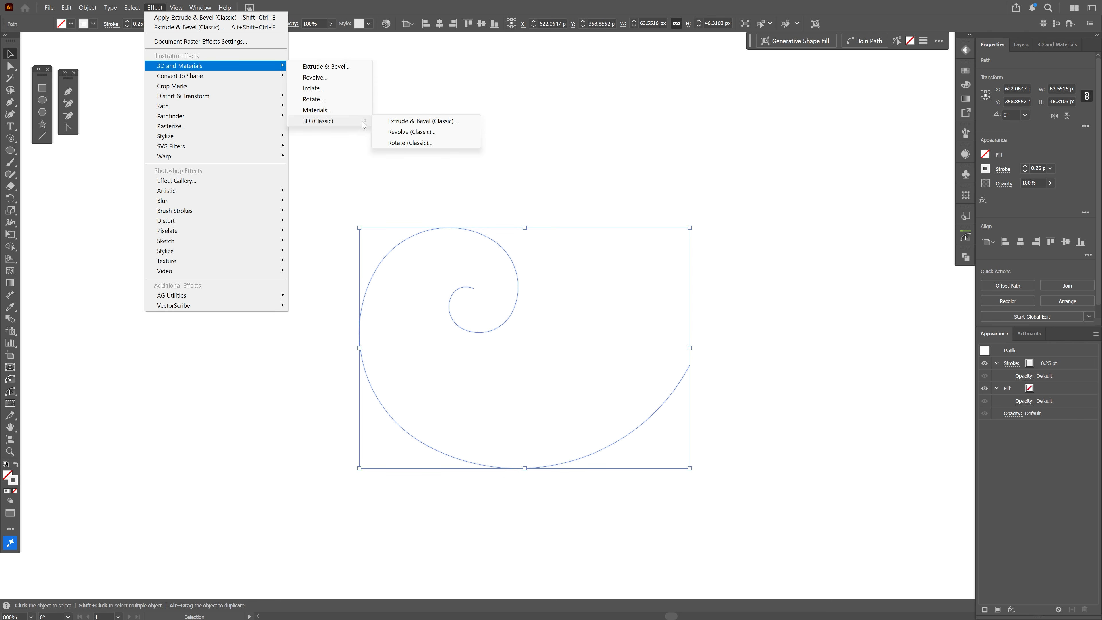
click(432, 123)
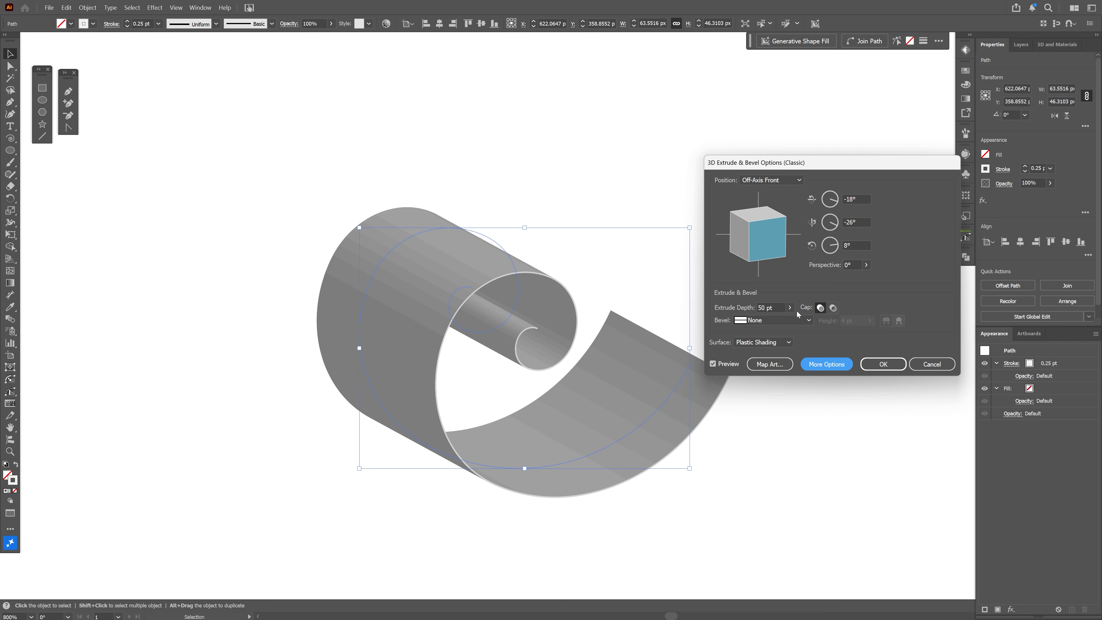
click(866, 264)
drag(825, 277, 853, 278)
drag(768, 237, 948, 248)
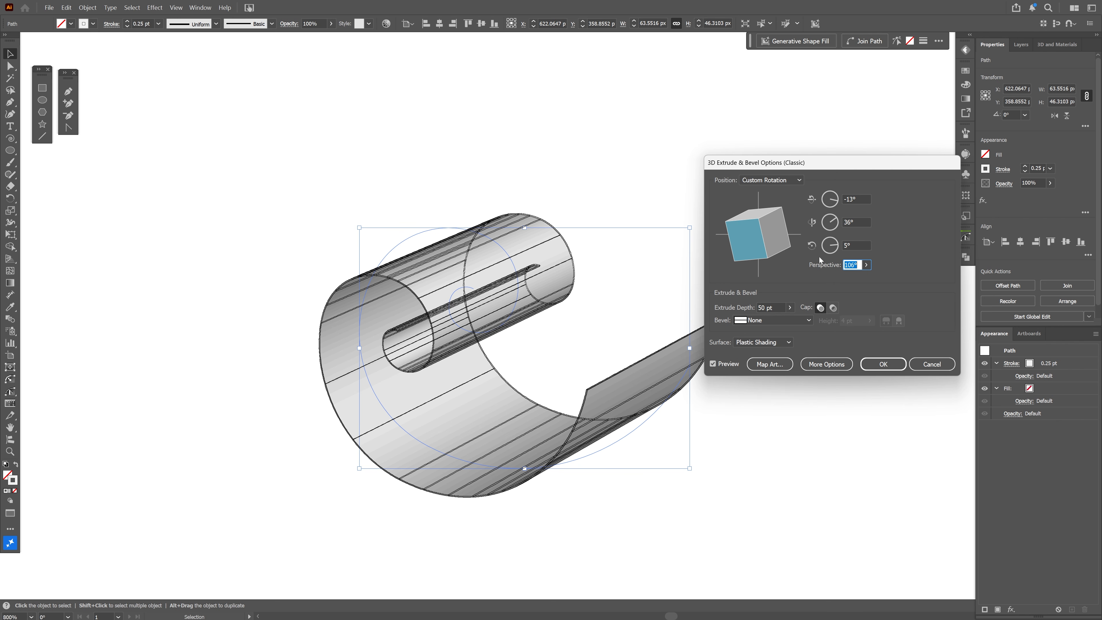
Open the art mapping for the extrusion and enable Invisible Geometry and Shade Artwork
click(778, 367)
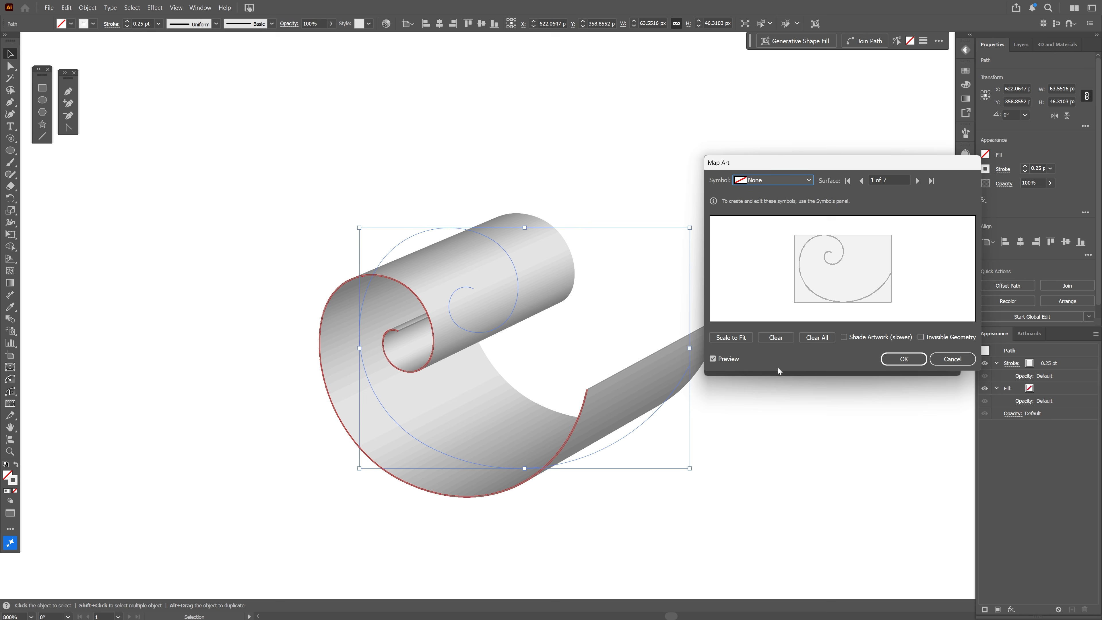
click(936, 338)
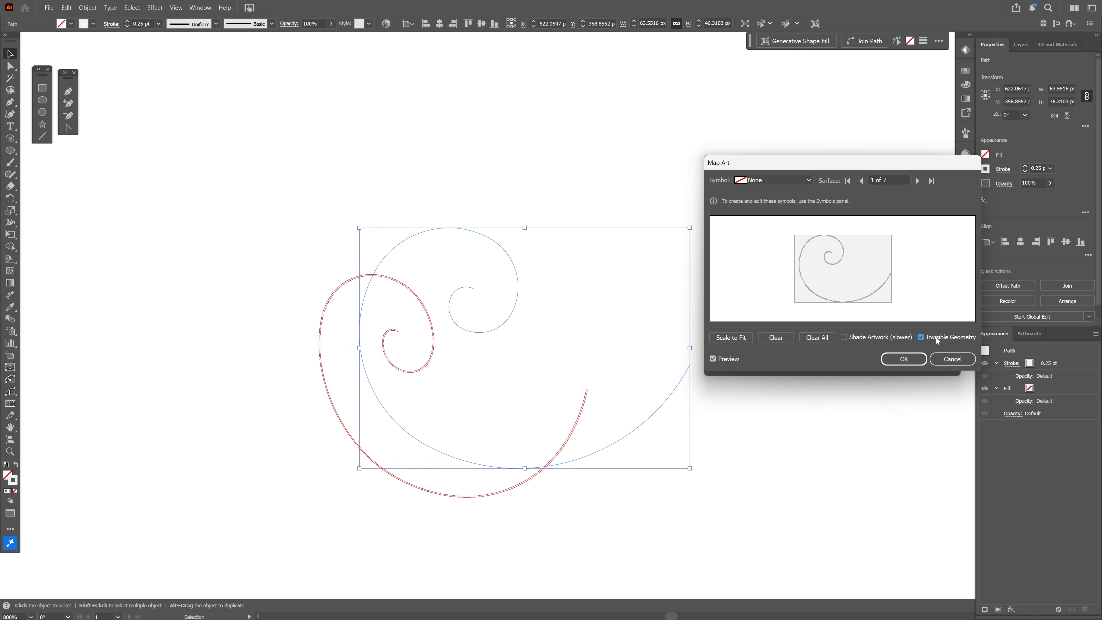
click(842, 338)
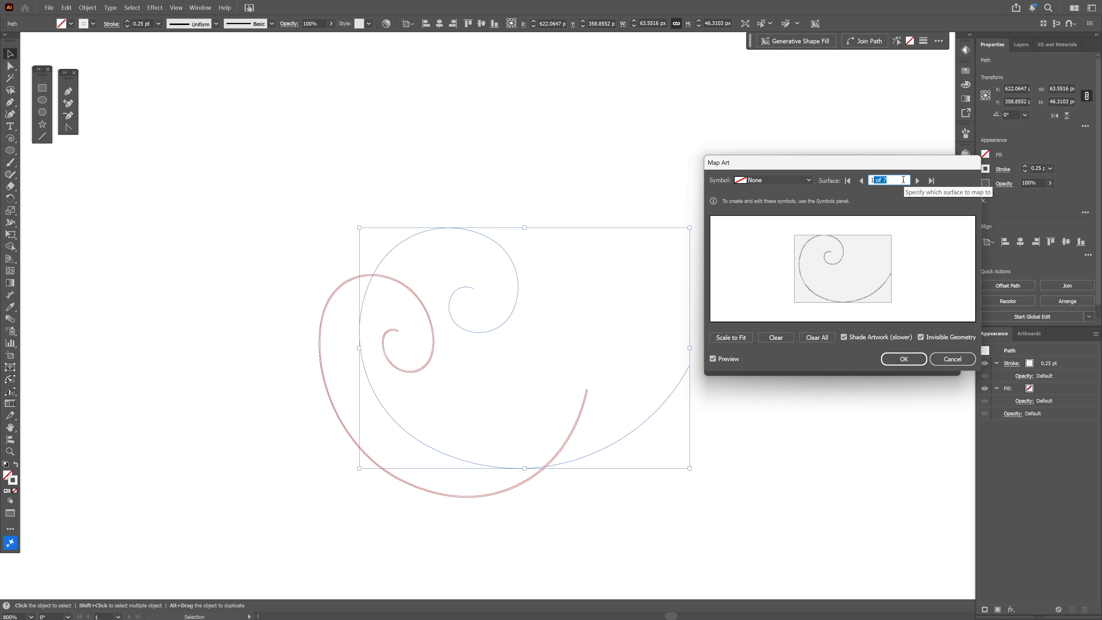
Map the New Symbol ticket onto surface 5 of 7 of the extruded spiral
click(903, 180)
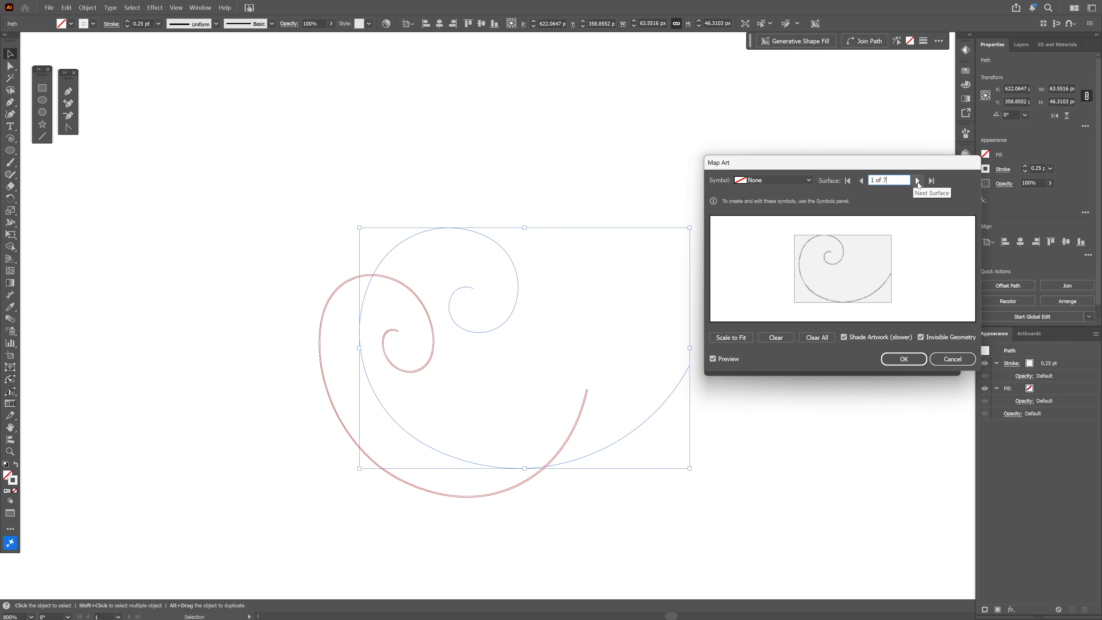
click(917, 180)
click(917, 181)
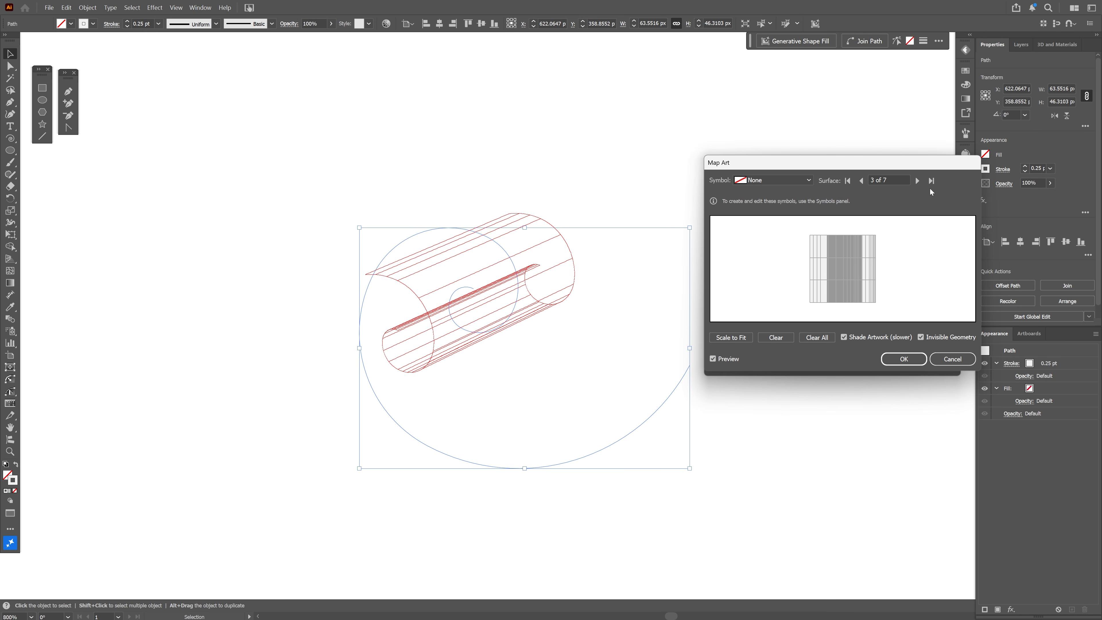
click(918, 181)
click(918, 181)
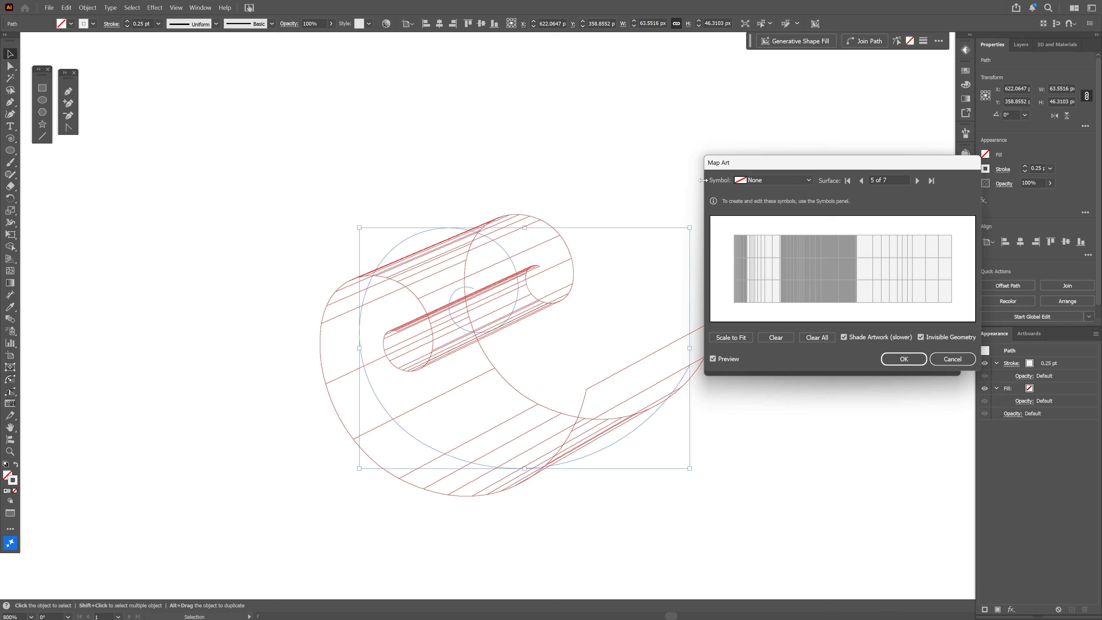
click(762, 181)
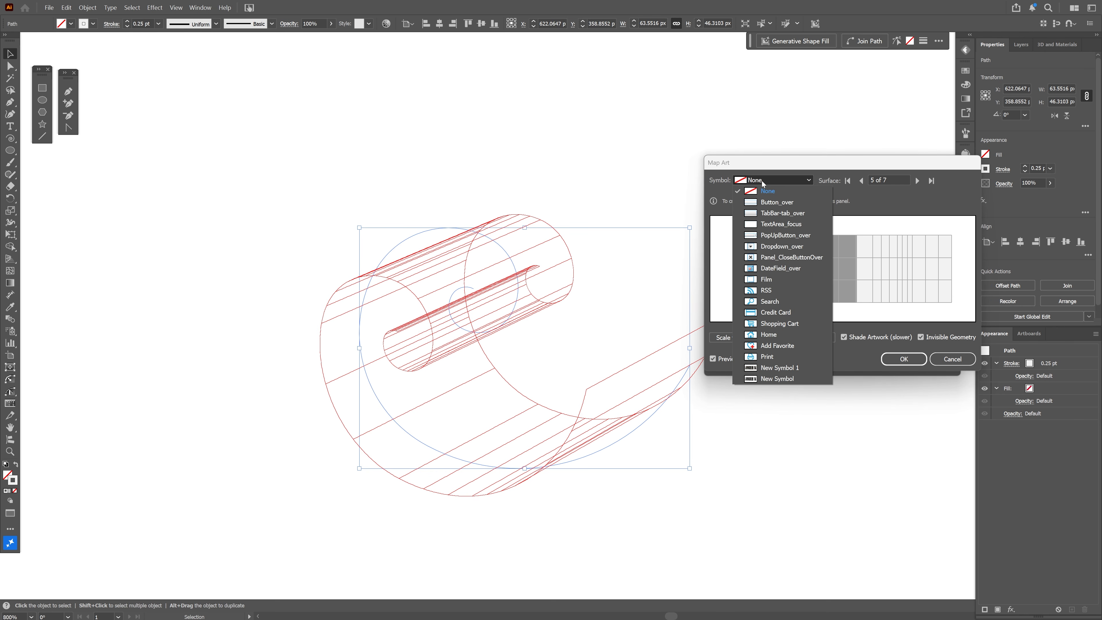
click(783, 380)
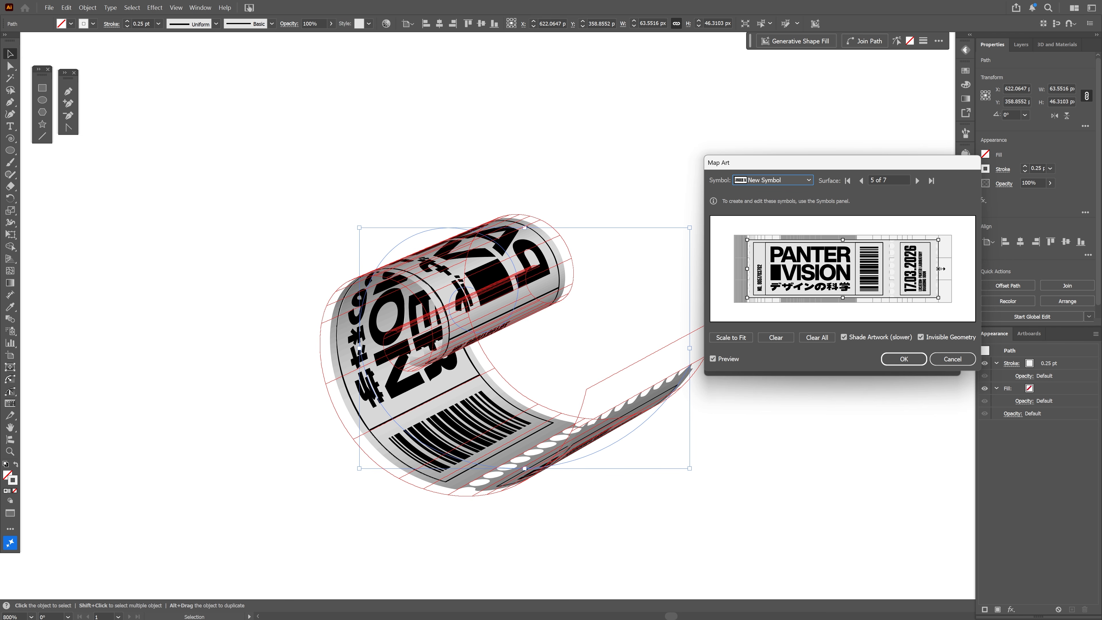
Stretch the mapped ticket toward both ends of the surface so it nearly fills its length, and accept the mapping
drag(940, 269, 950, 269)
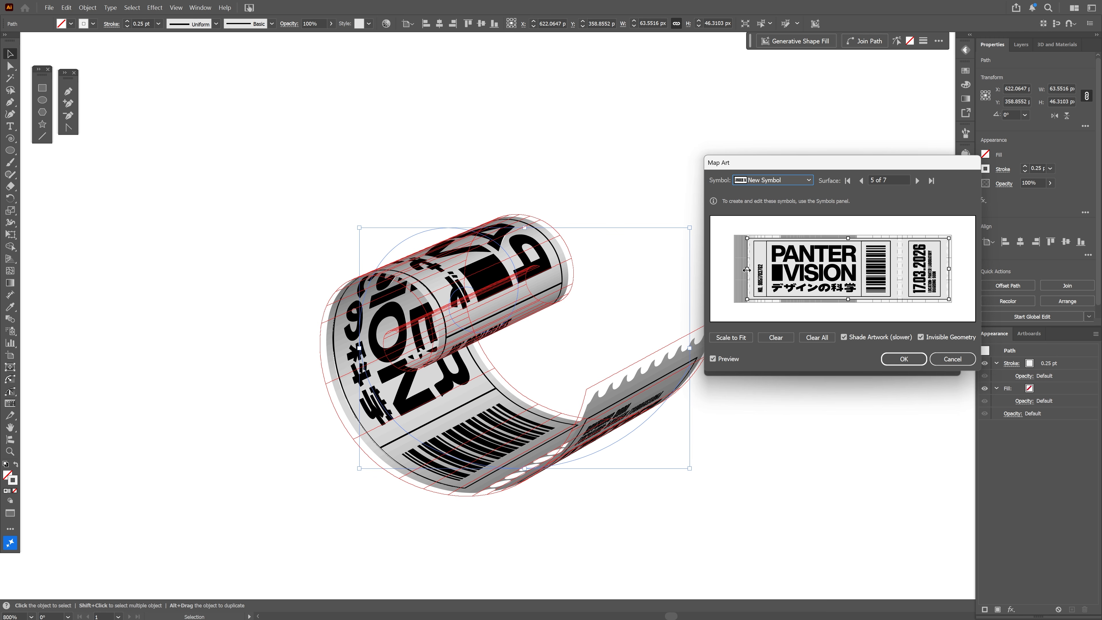
drag(746, 269, 740, 270)
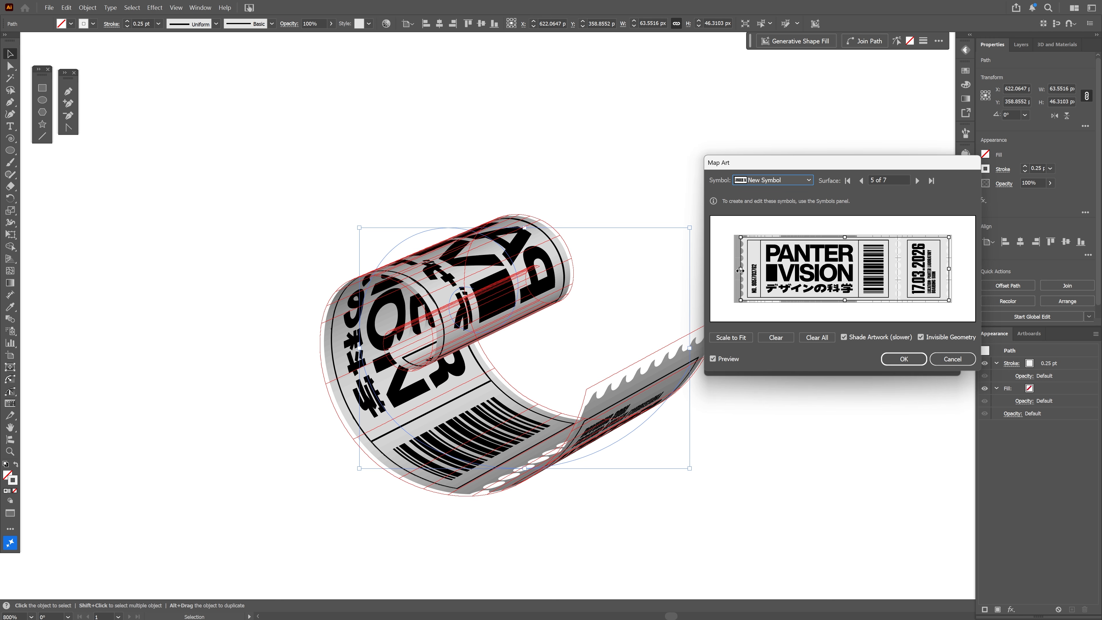
click(903, 359)
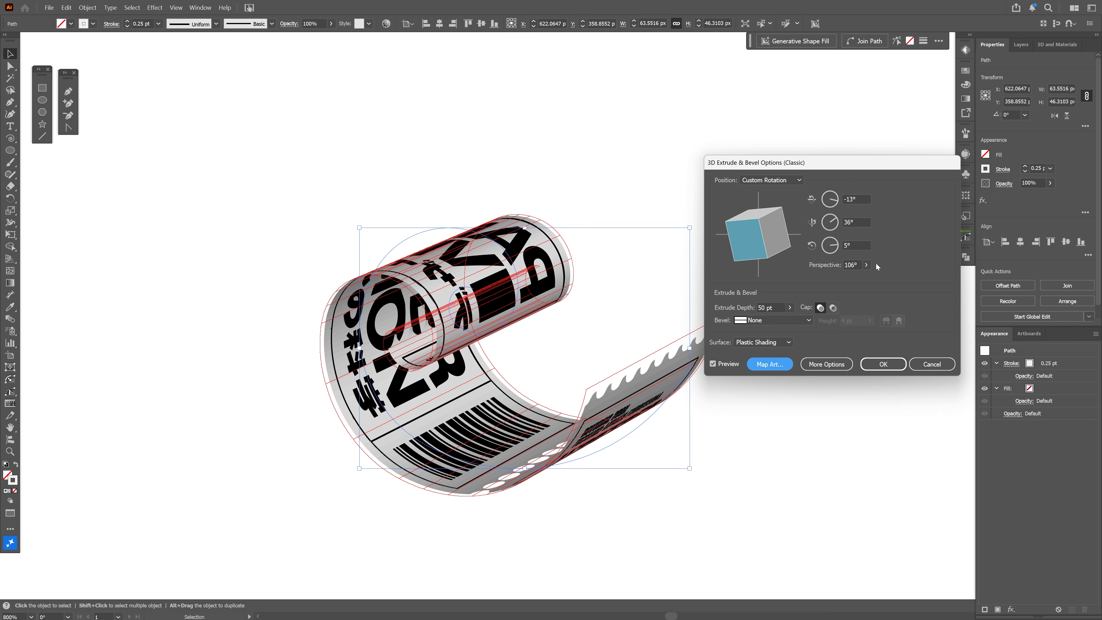
Set the perspective to 142°, move the light to the upper edge of the shading sphere, and apply the 3D effect
click(865, 265)
drag(860, 277, 860, 278)
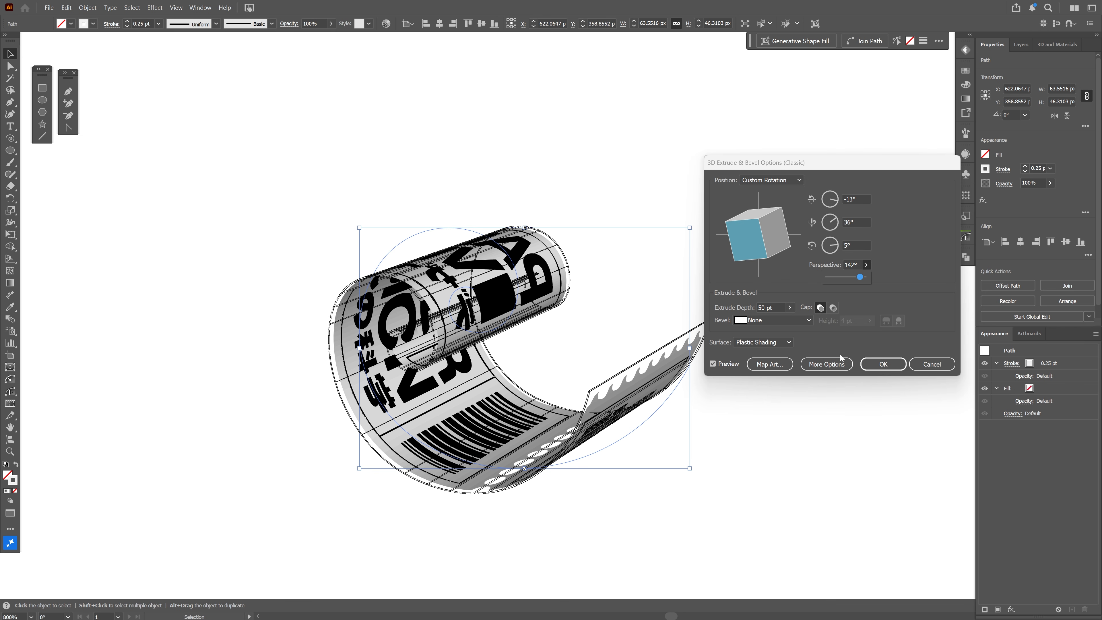
click(839, 367)
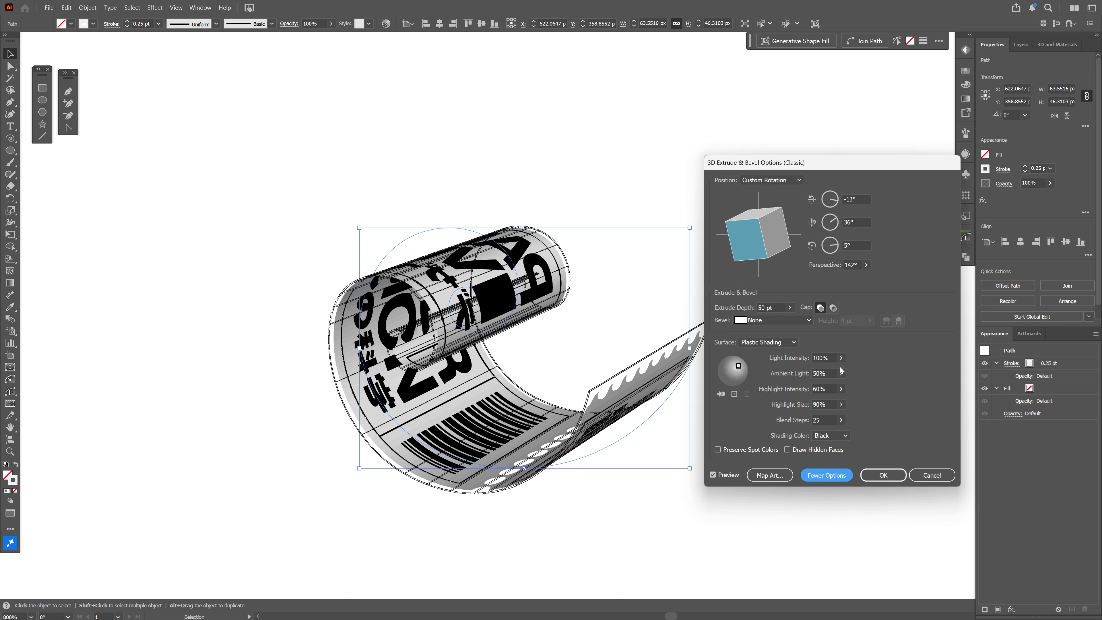
mouse_move(739, 366)
mouse_down()
mouse_move(723, 372)
mouse_move(741, 358)
mouse_up()
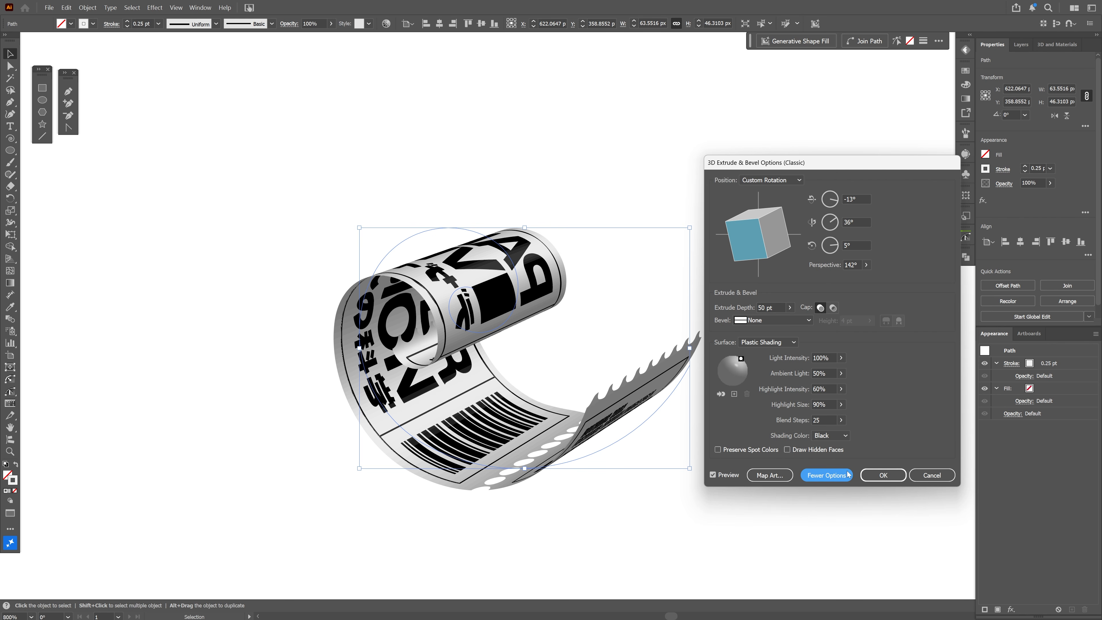
click(882, 474)
Move the spiral's outer end anchor to about X 648, Y 395 px and reshape its handle so the ticket stub curls downward
scroll(760, 372, down, 2)
key(a)
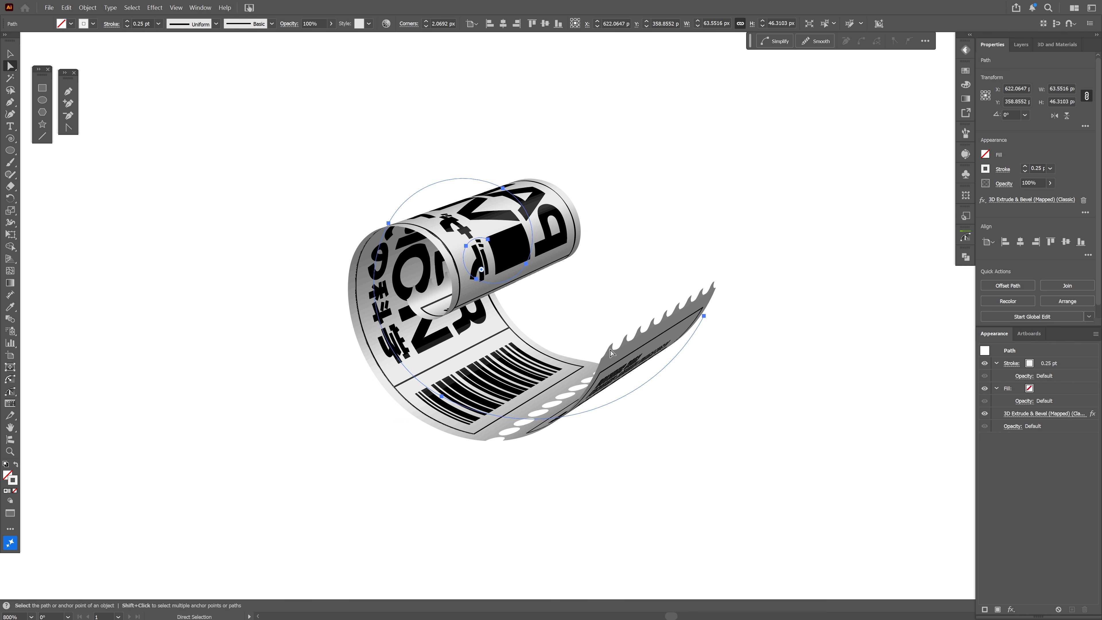
click(704, 317)
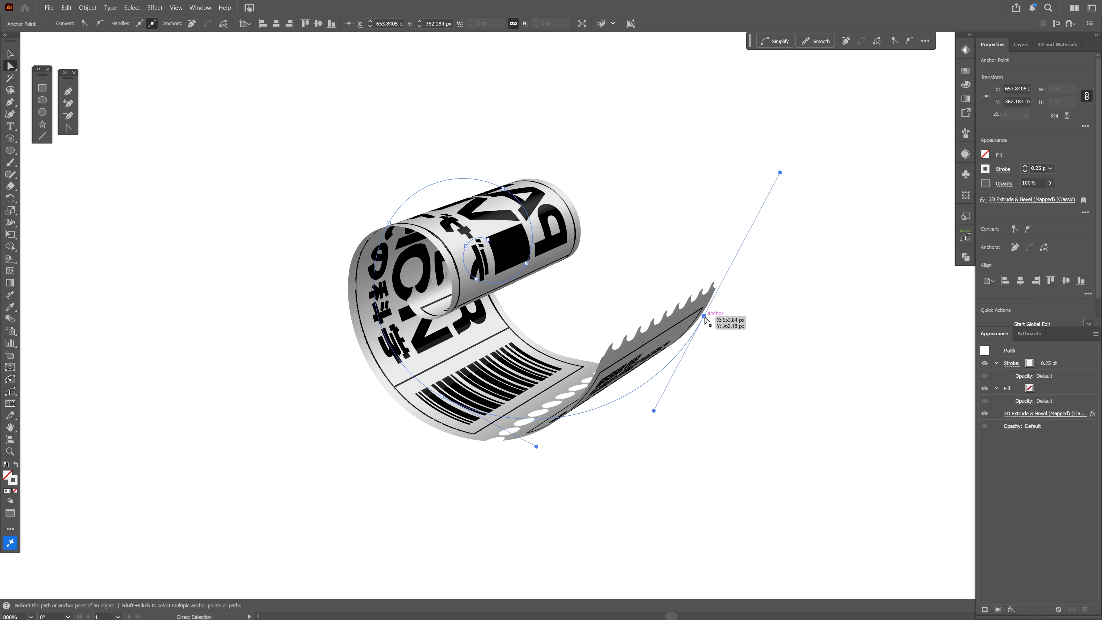
drag(705, 320, 673, 488)
drag(624, 584, 641, 330)
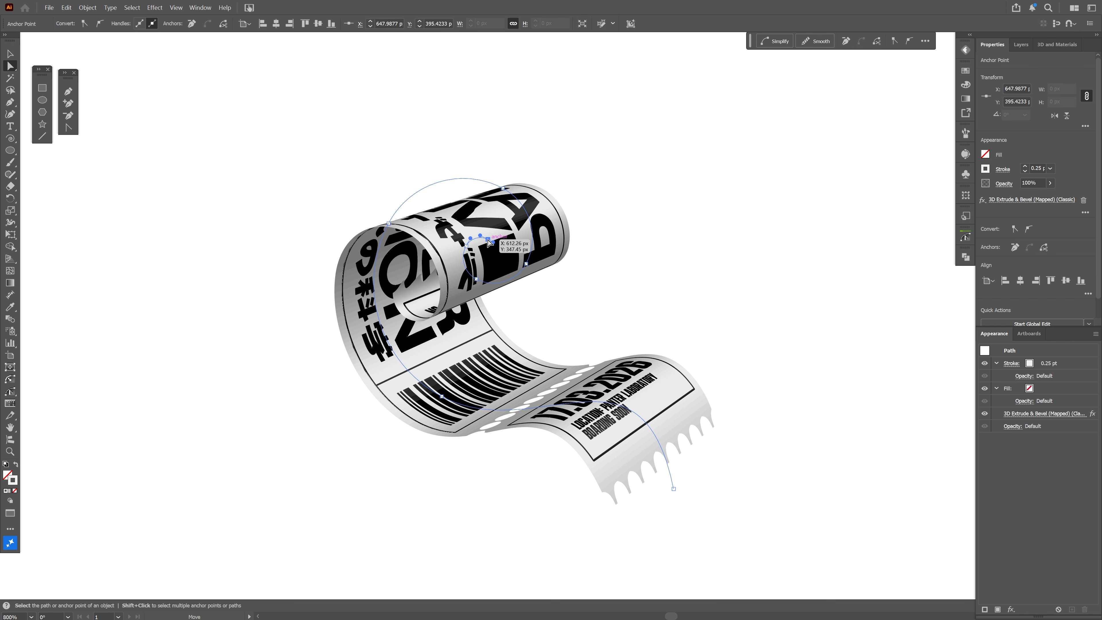
Move the spiral's inner end anchor to about X 612, Y 345 px and deselect the finished ticket
click(480, 248)
drag(480, 250, 489, 227)
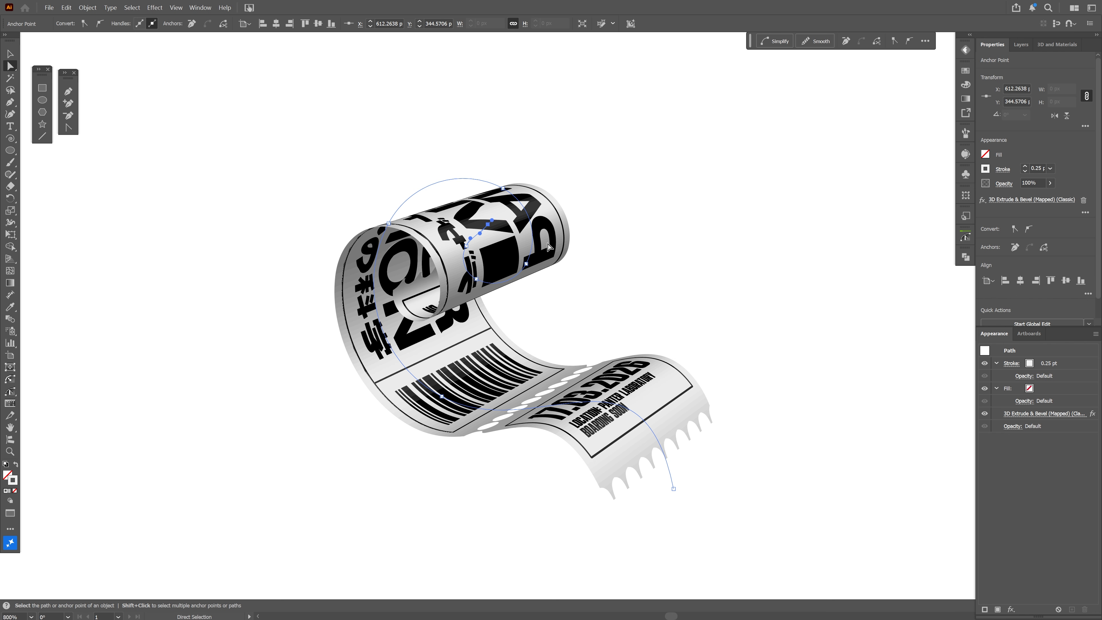
key(v)
click(706, 198)
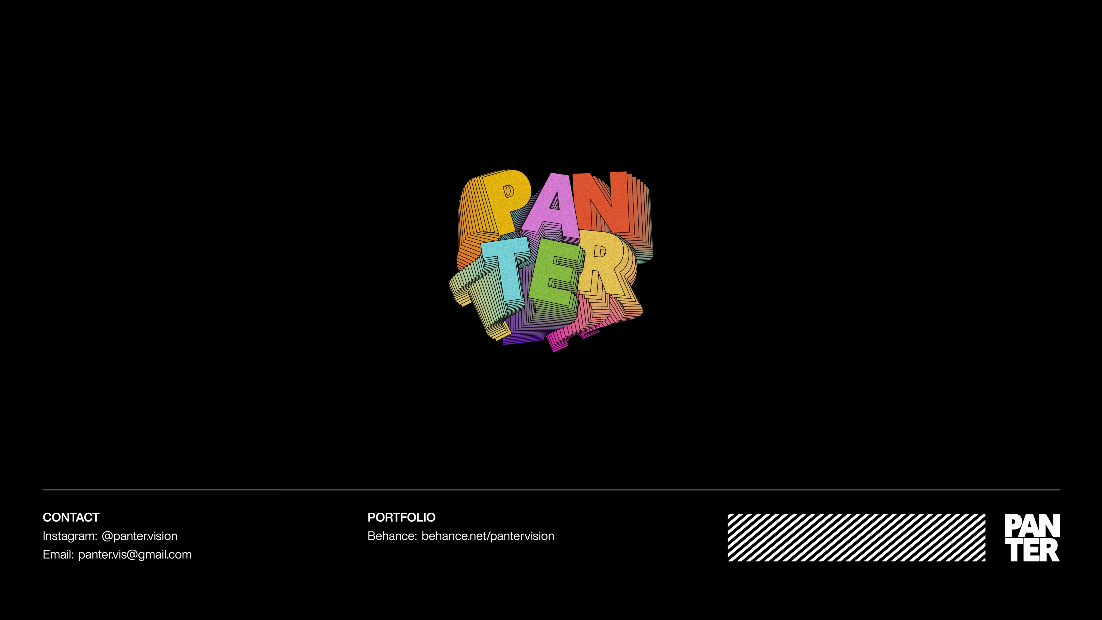